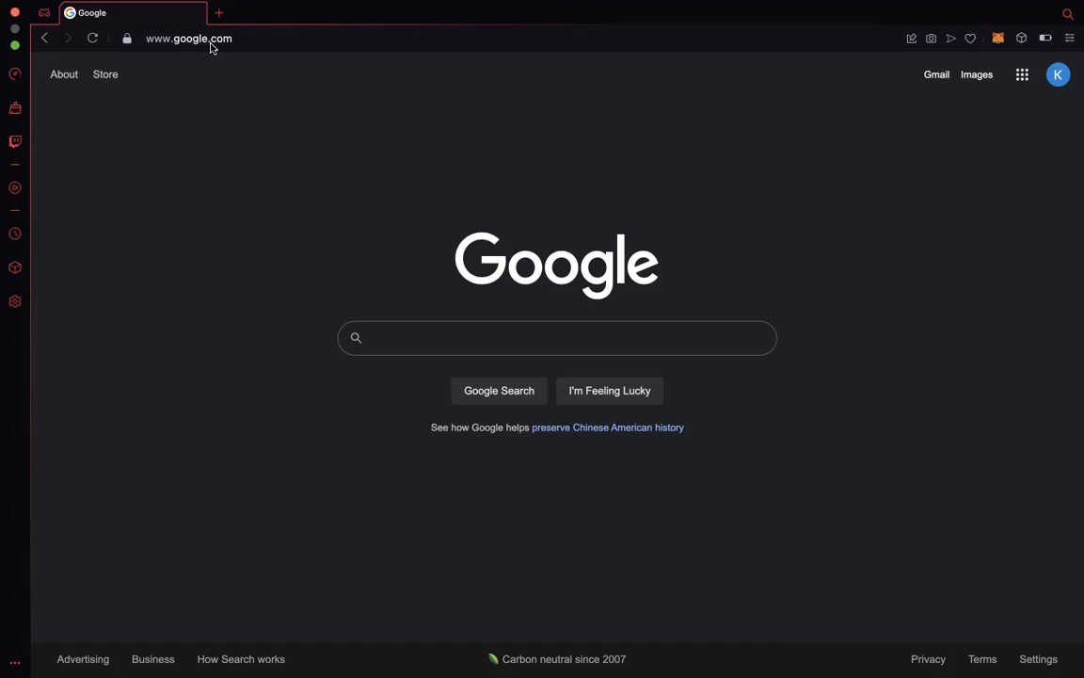
Search Google for "avax on metamask" and open the Avalanche support article "How do I set up MetaMask on Avalanche?" at its network details
left_click(506, 341)
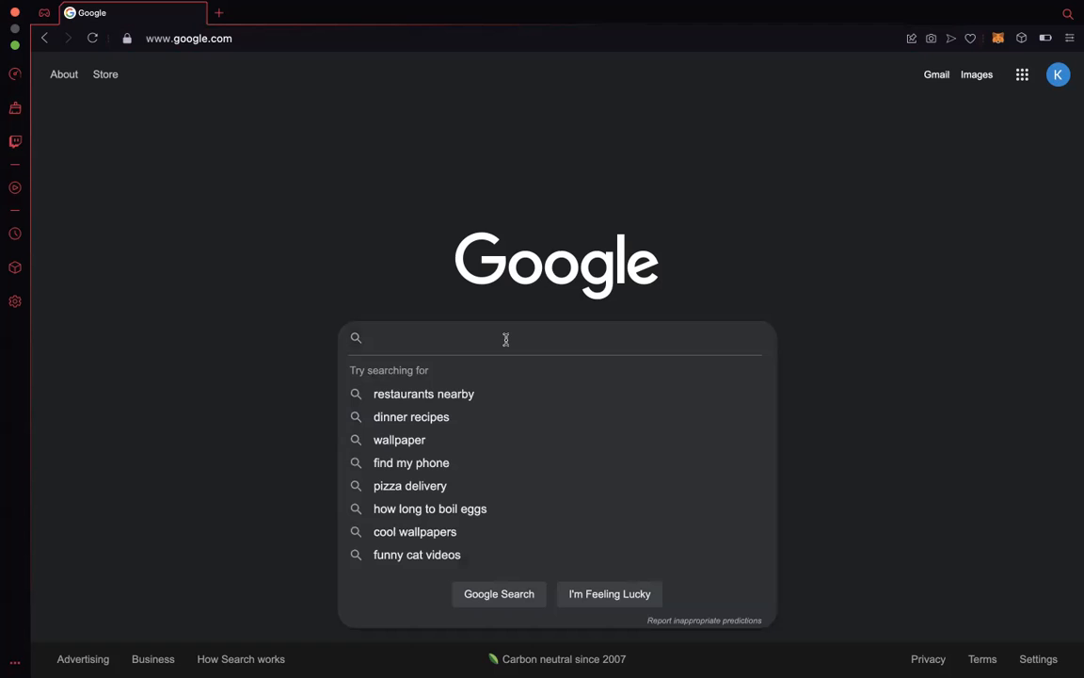
type("ava")
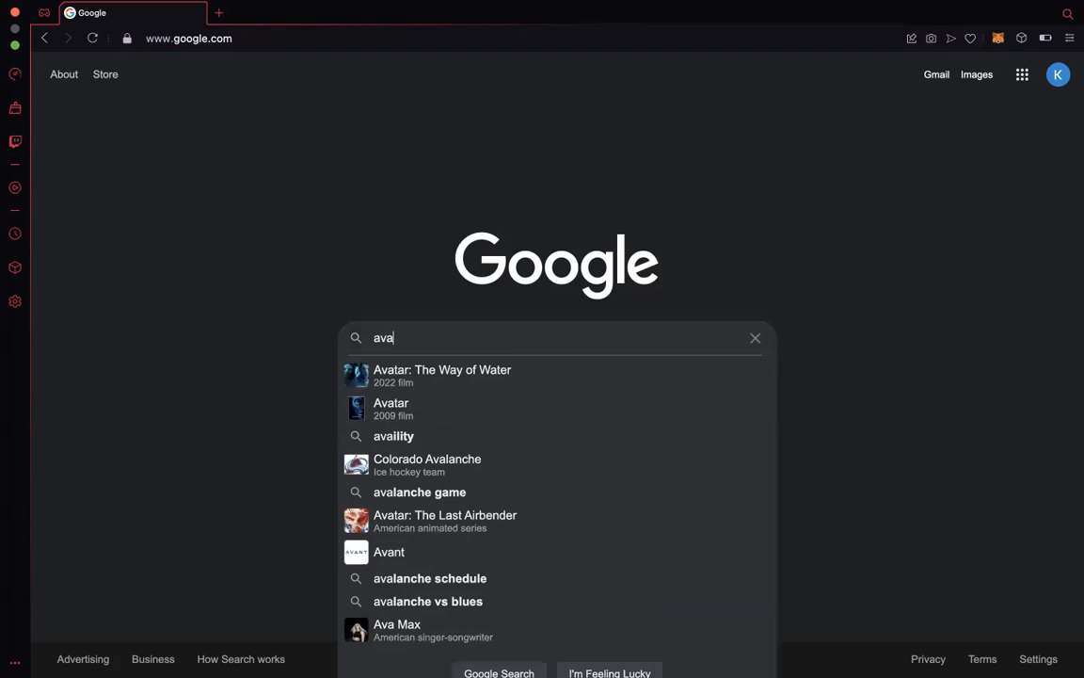
type("x on metamask")
key("Return")
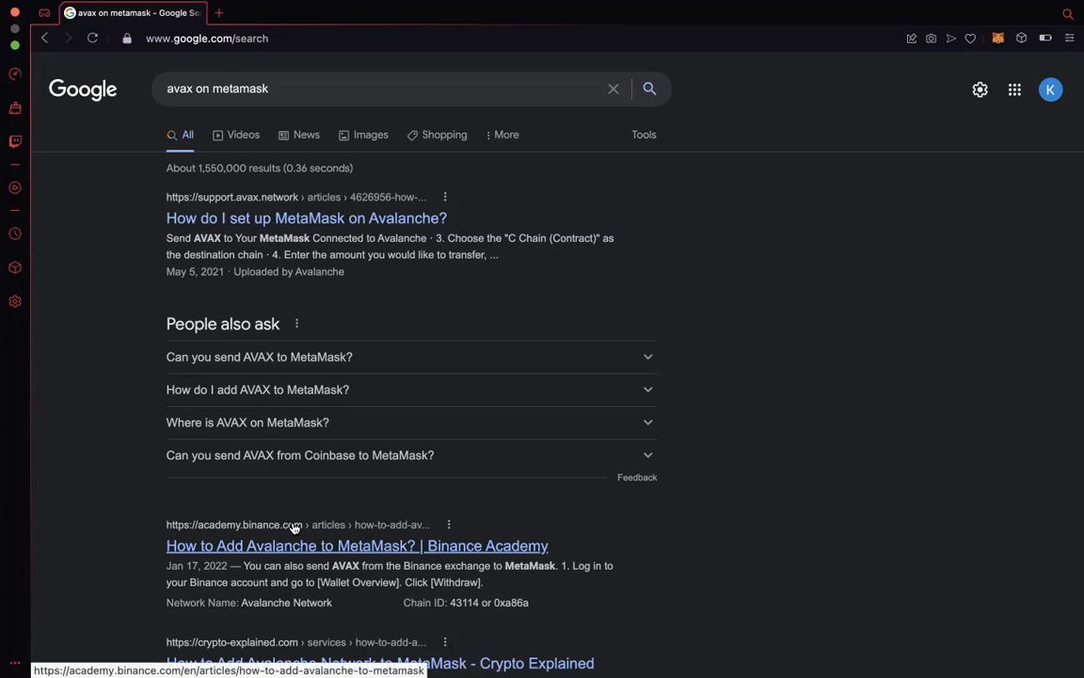
left_click(299, 219)
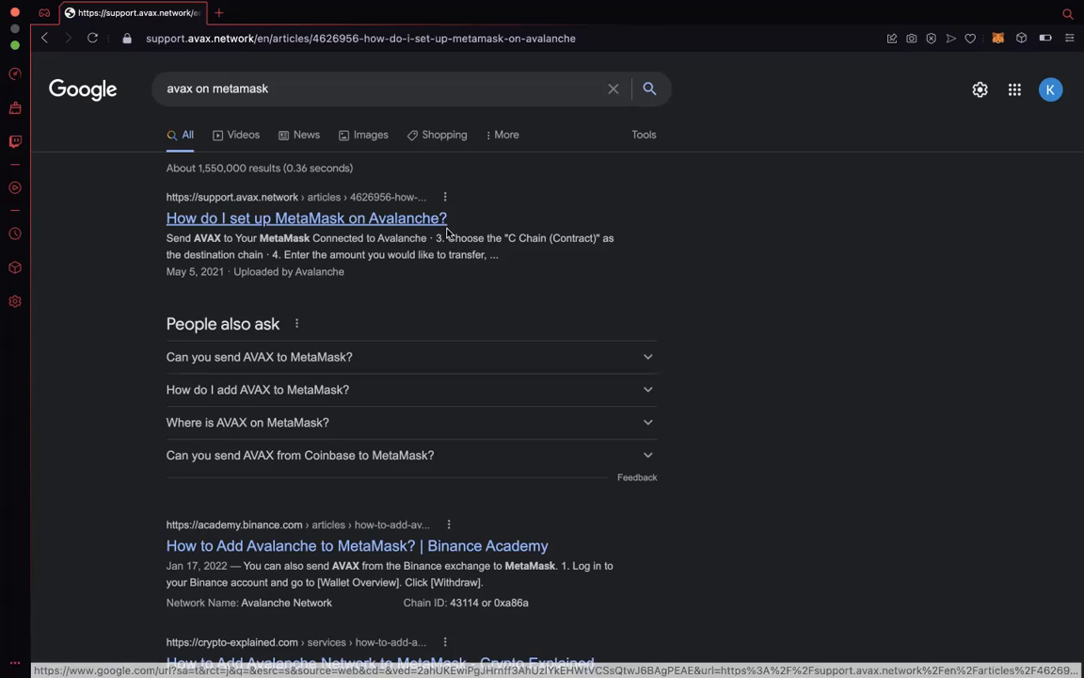
scroll(560, 261, "down", 5)
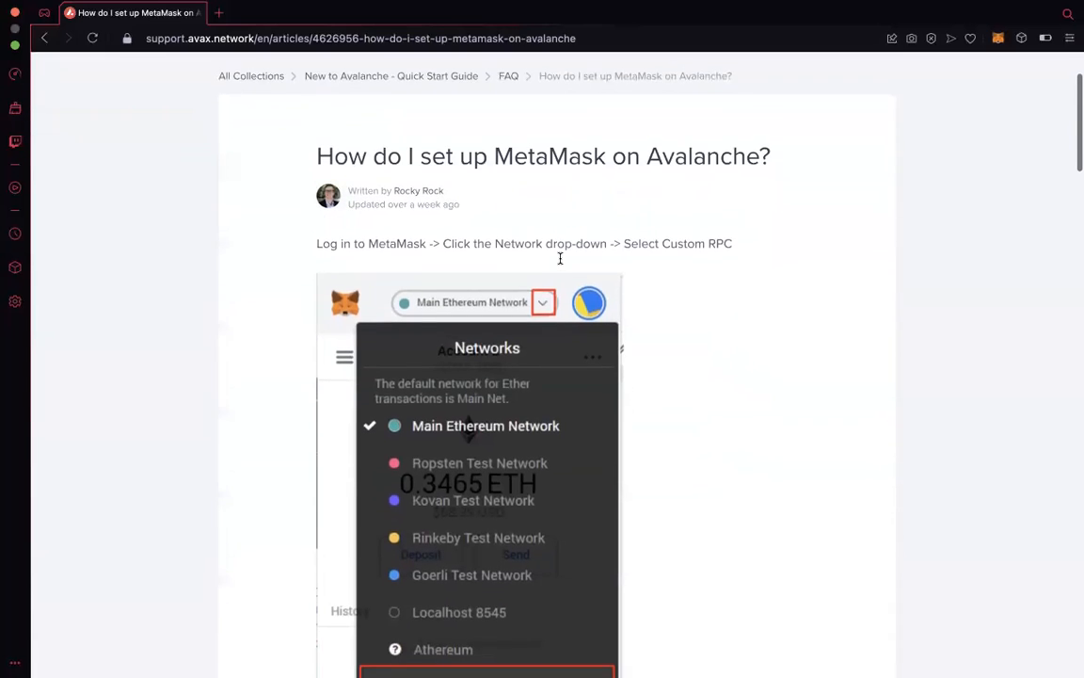
scroll(560, 261, "down", 10)
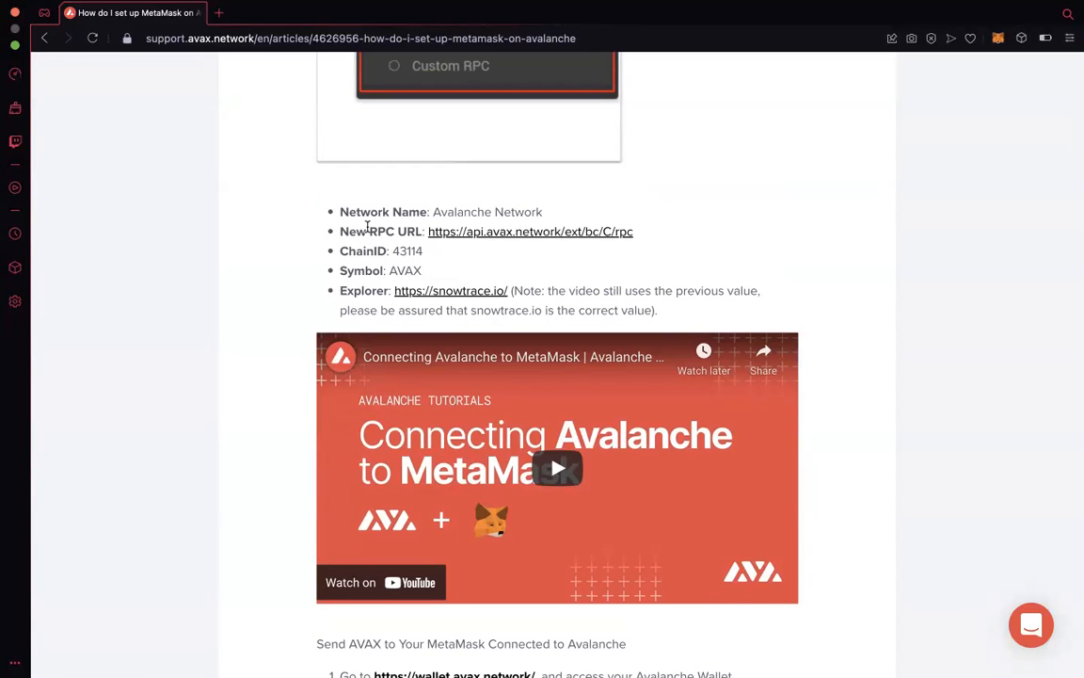
Open the MetaMask wallet extension and bring up its form for adding a custom network
left_click(998, 38)
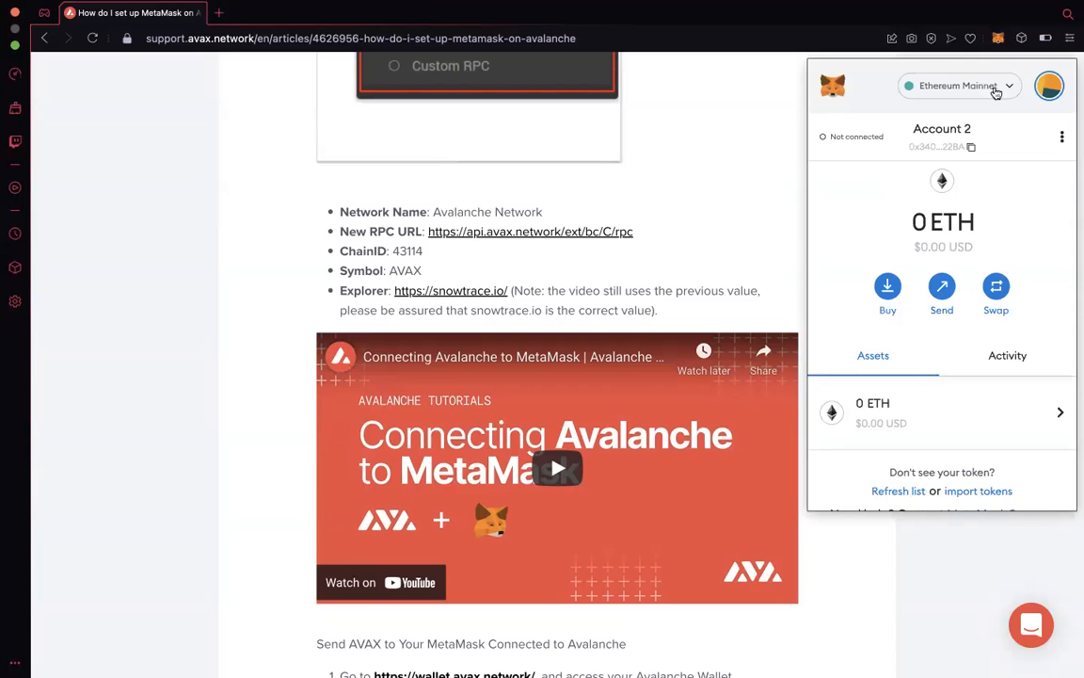
left_click(959, 87)
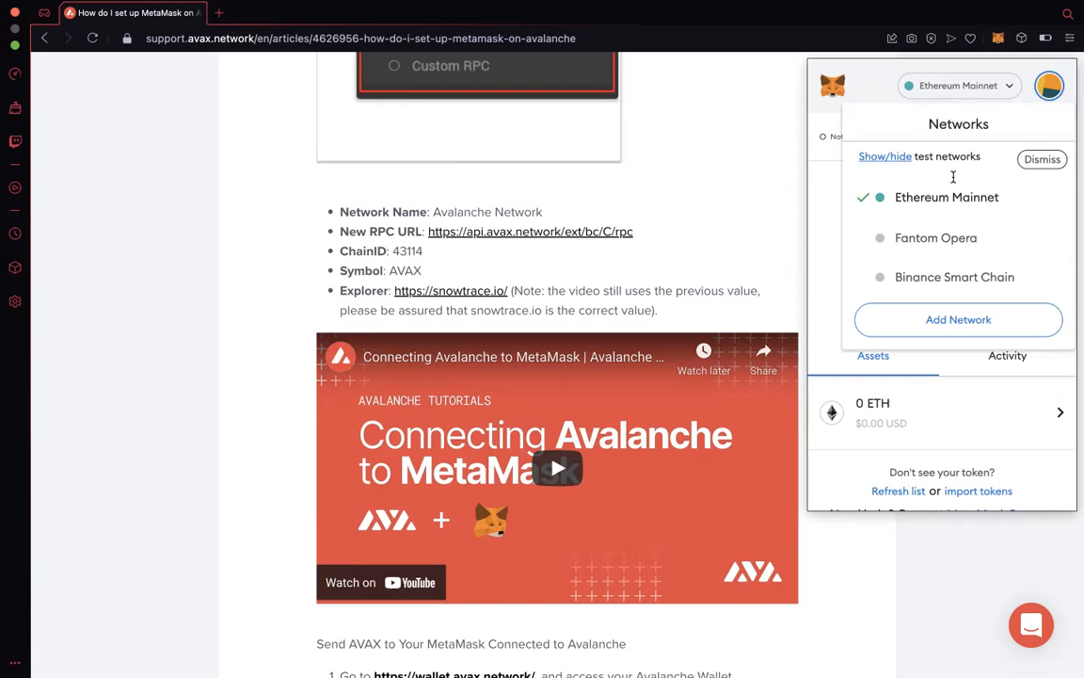
left_click(959, 320)
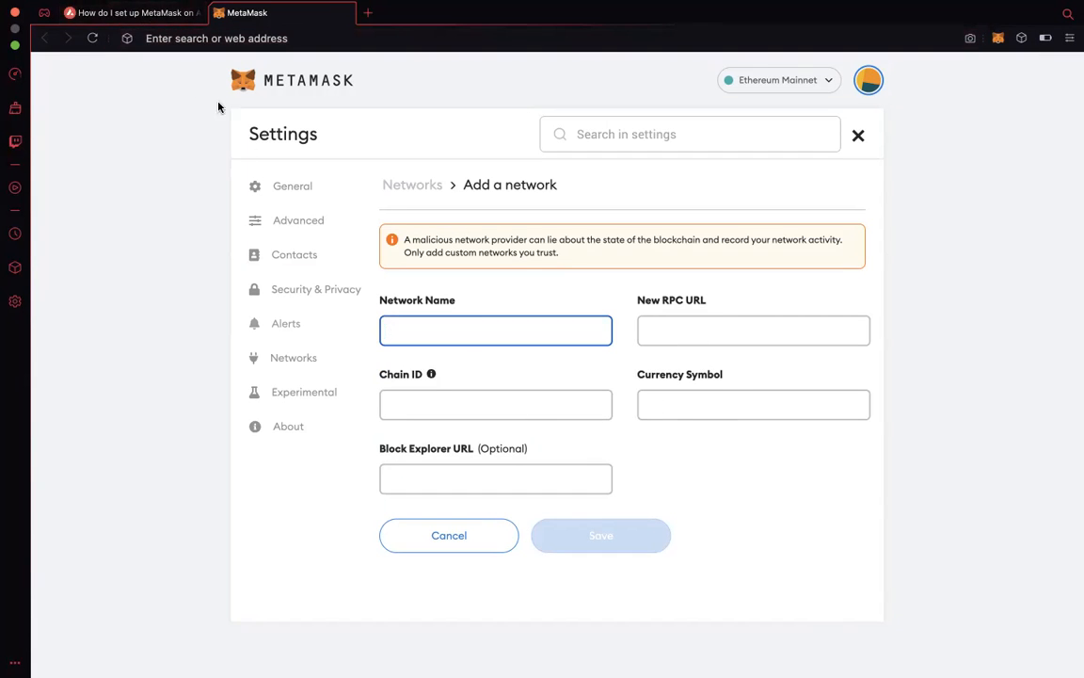
Copy the network name from the support article and enter "Avalanche Network" as the new network's name in MetaMask
left_click(155, 13)
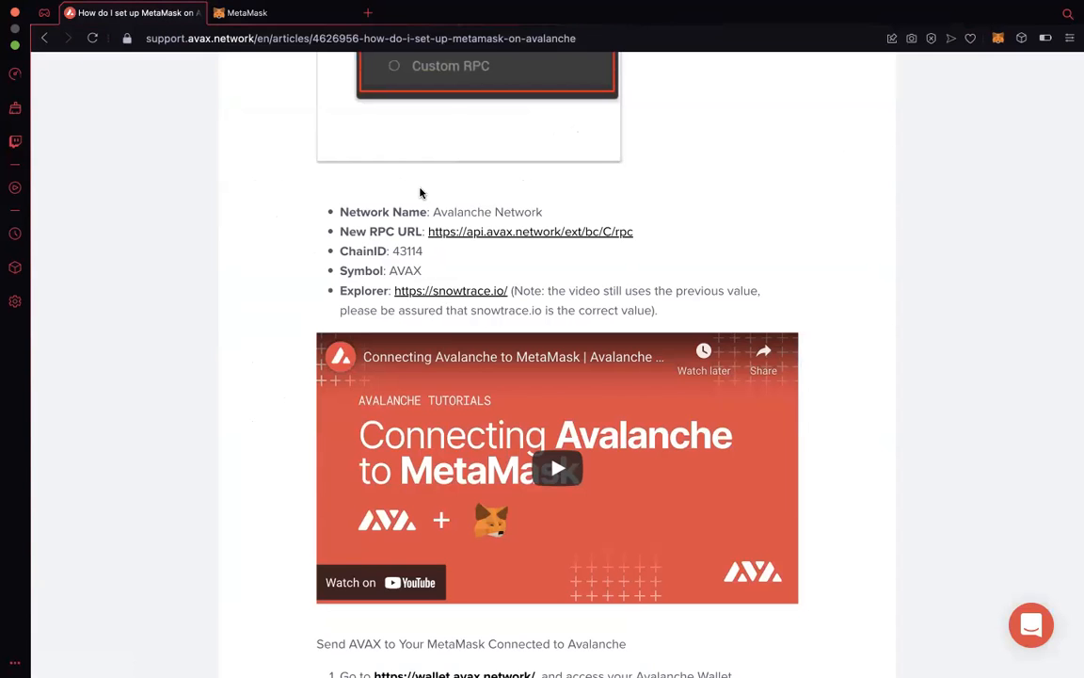
left_click_drag(435, 211, 546, 211)
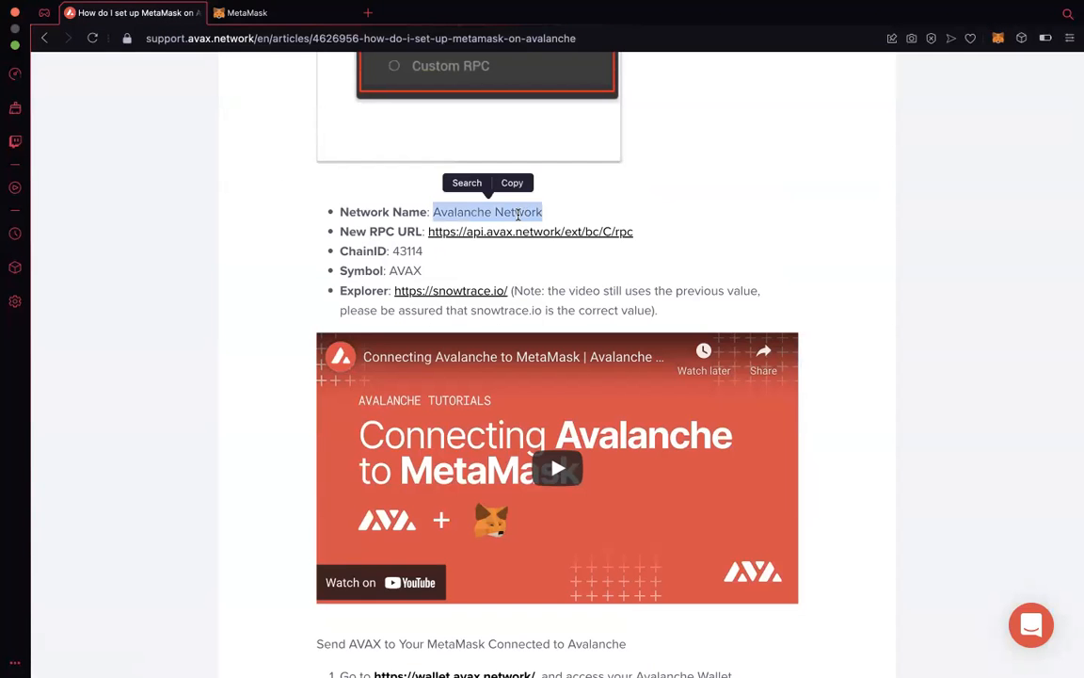
left_click(515, 182)
left_click(226, 12)
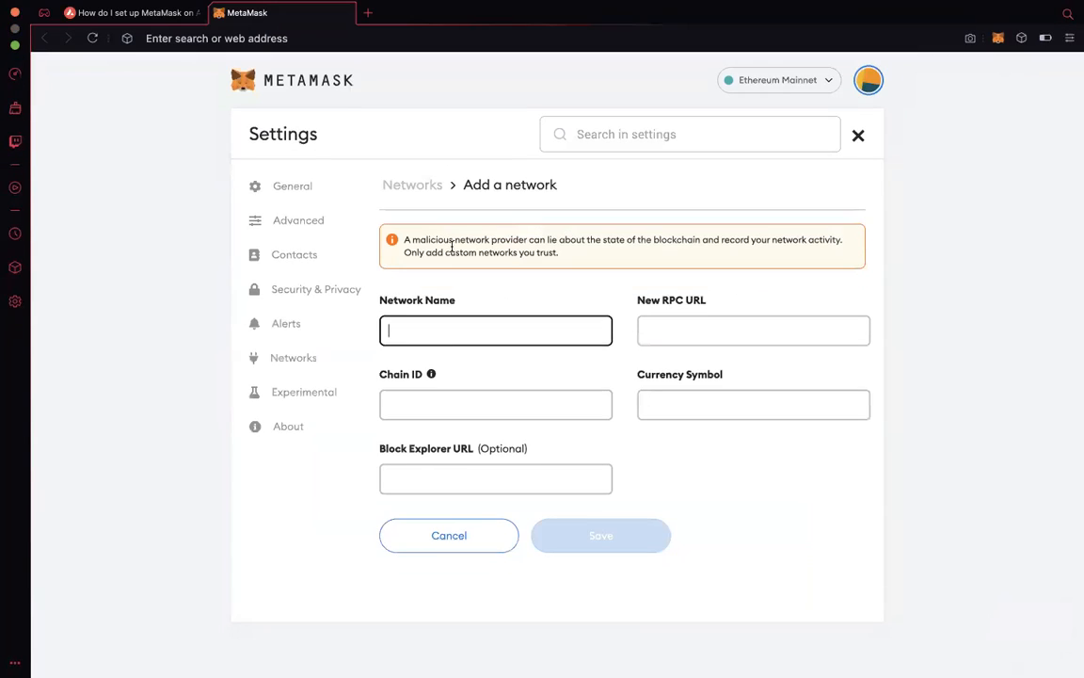
right_click(438, 331)
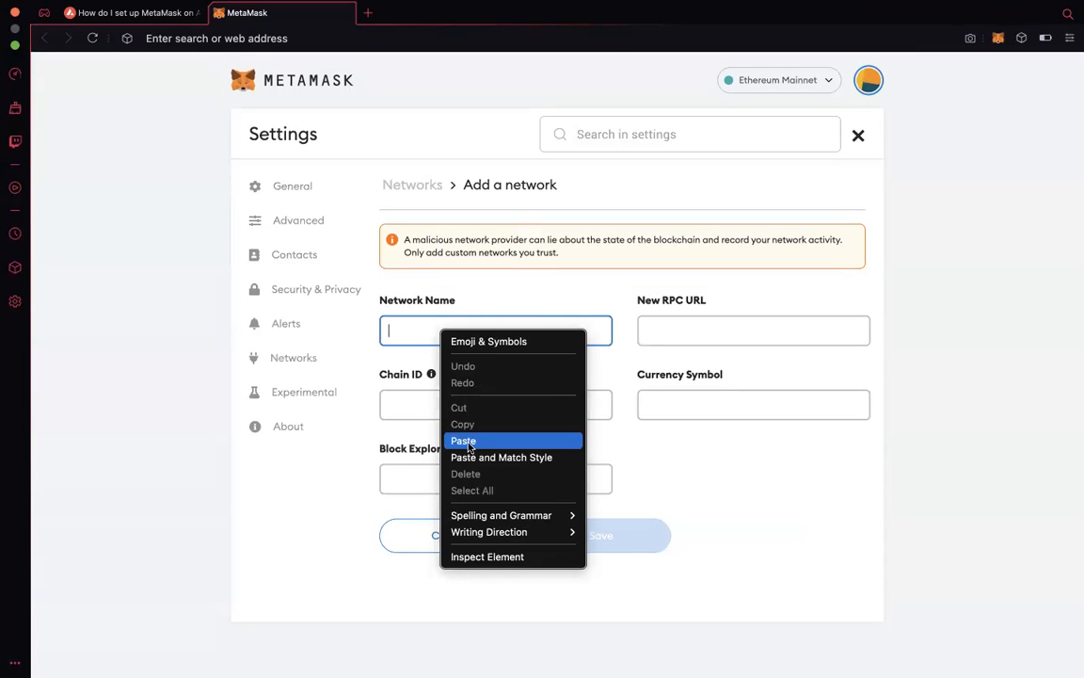
left_click(428, 438)
left_click(127, 12)
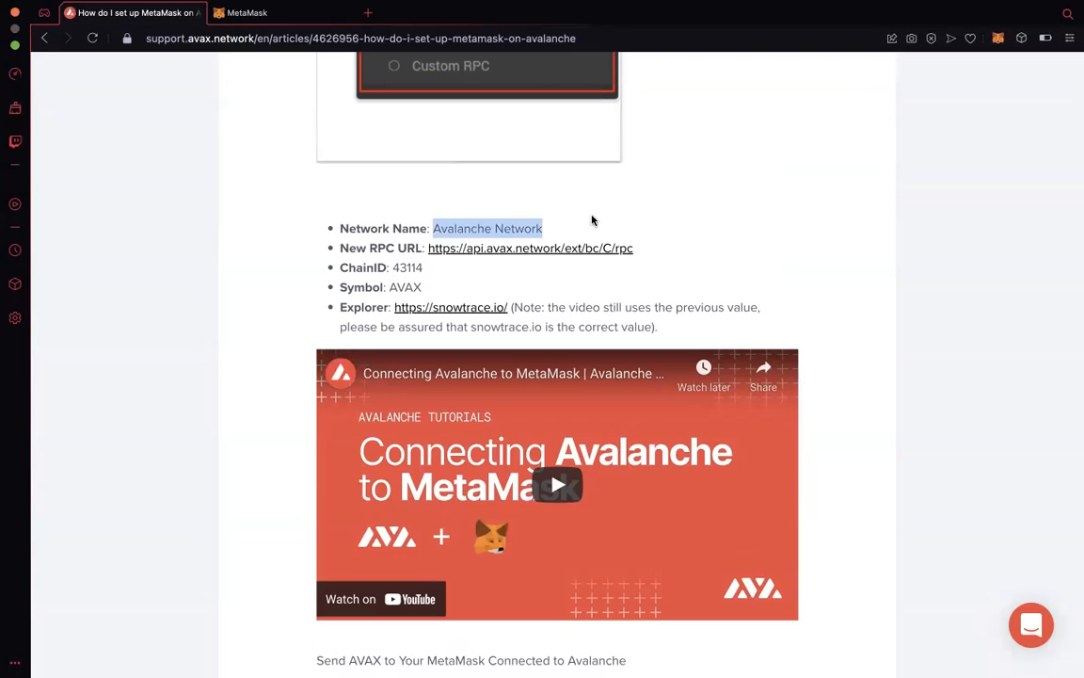
right_click(470, 236)
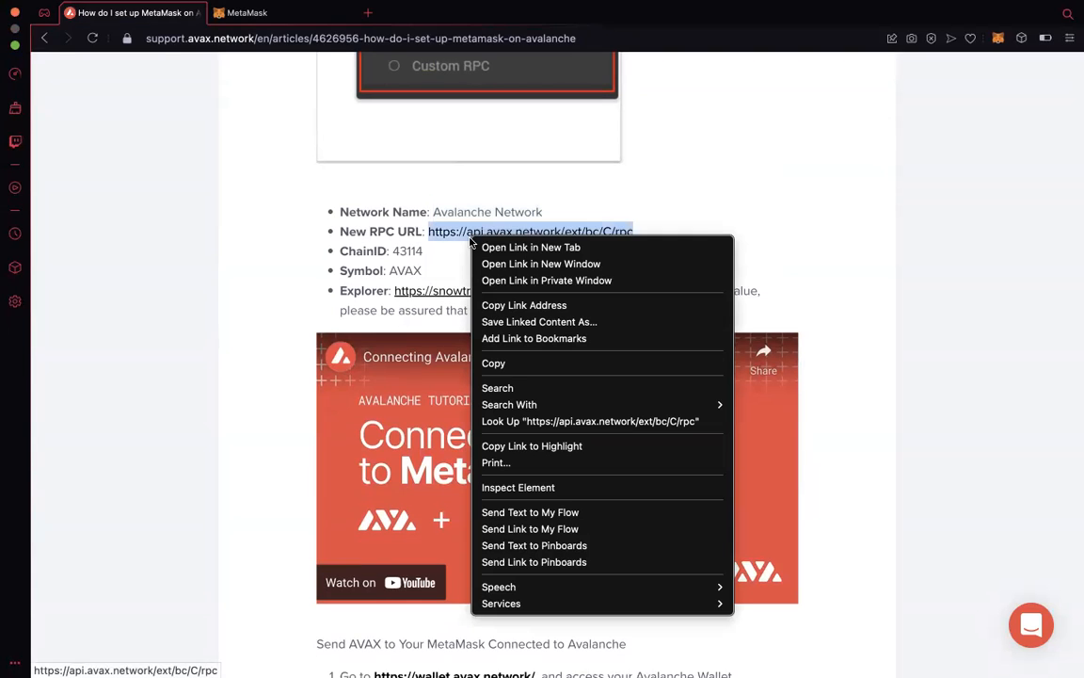
left_click(515, 363)
left_click(268, 14)
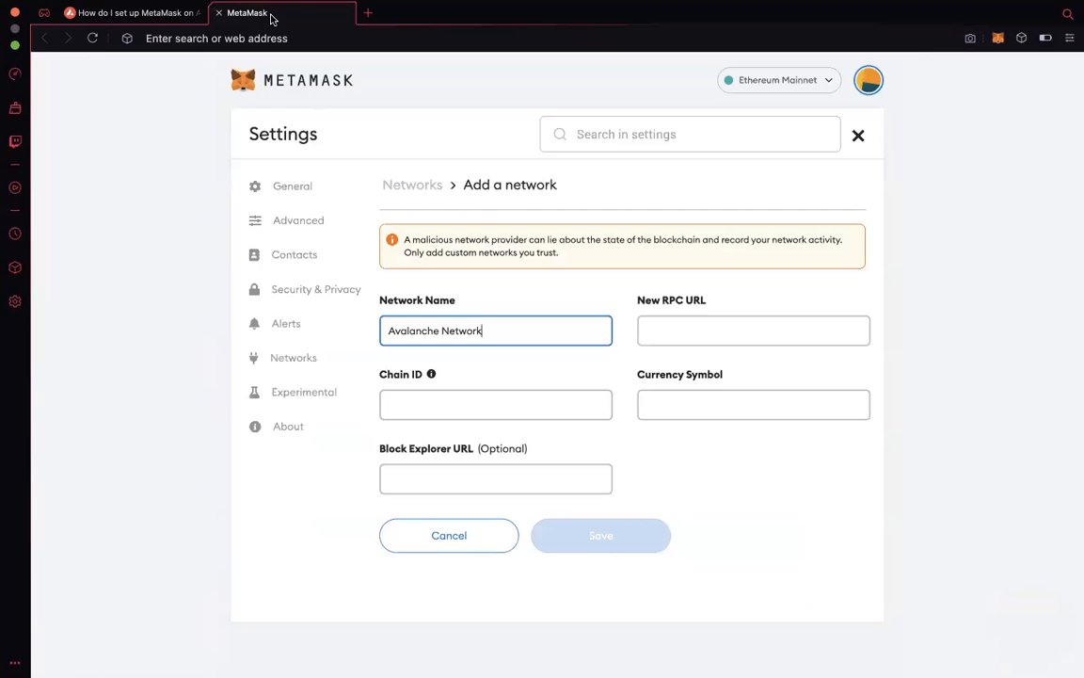
left_click(683, 329)
right_click(684, 326)
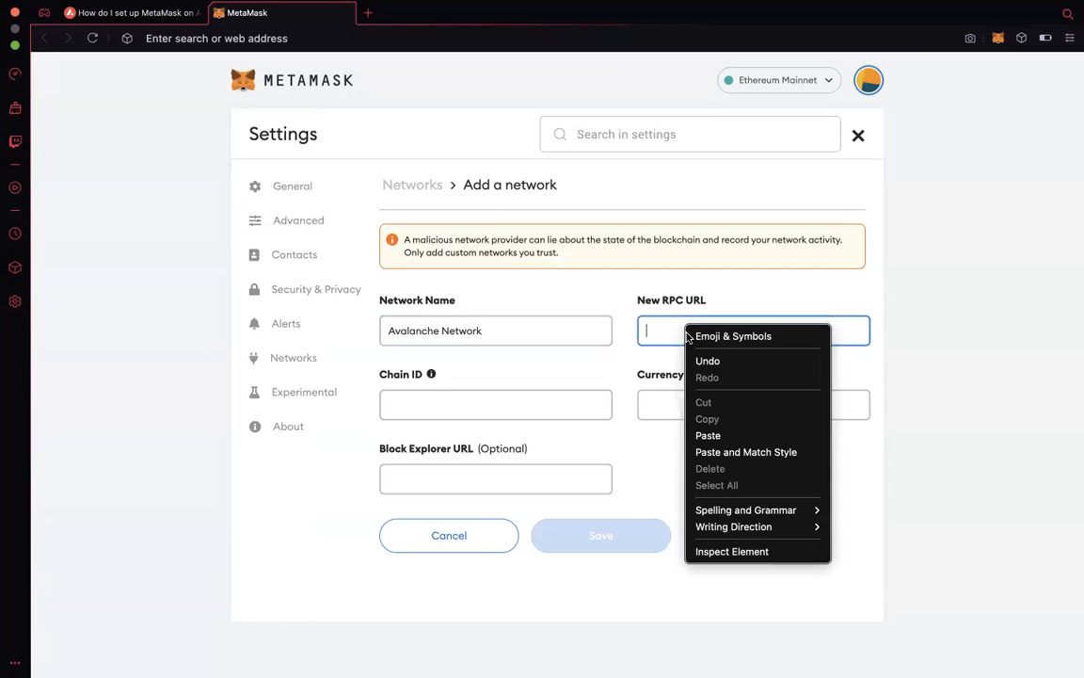
left_click(711, 434)
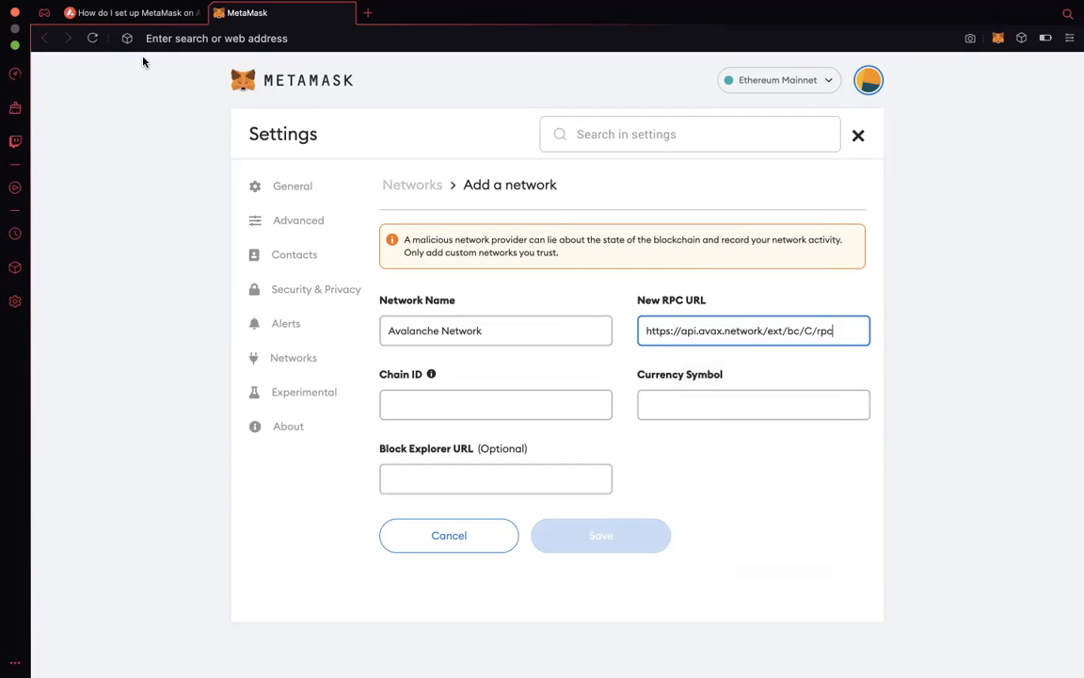
Copy the chain ID 43114 from the article into the MetaMask network form and set the currency symbol to AVAX
left_click(146, 13)
left_click_drag(393, 251, 424, 250)
right_click(422, 250)
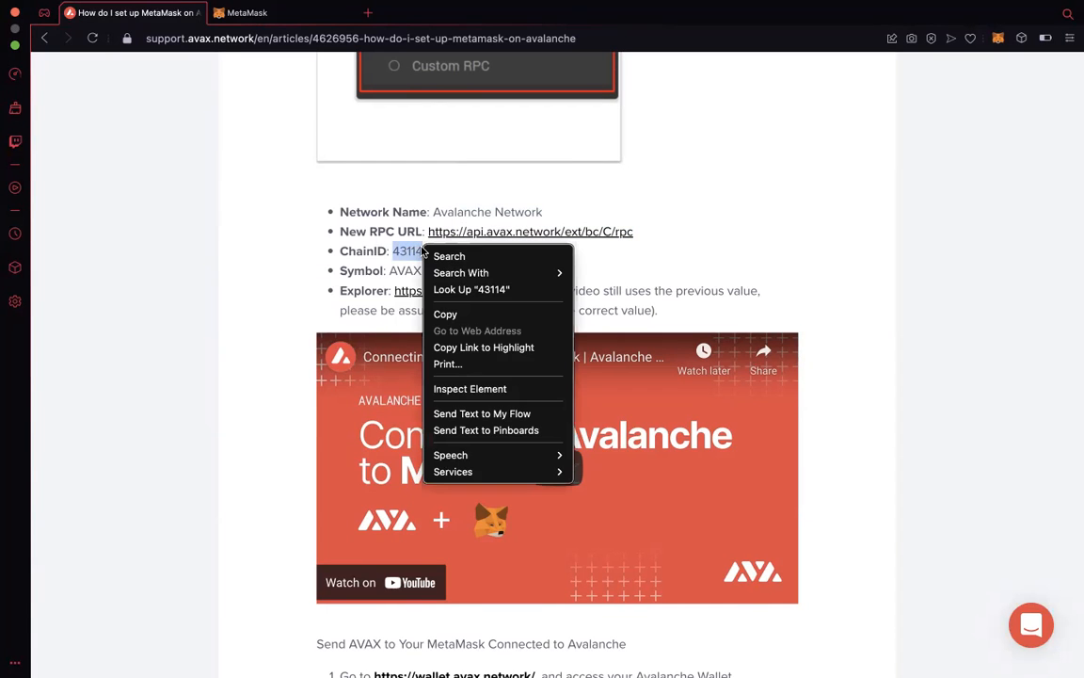
left_click(448, 313)
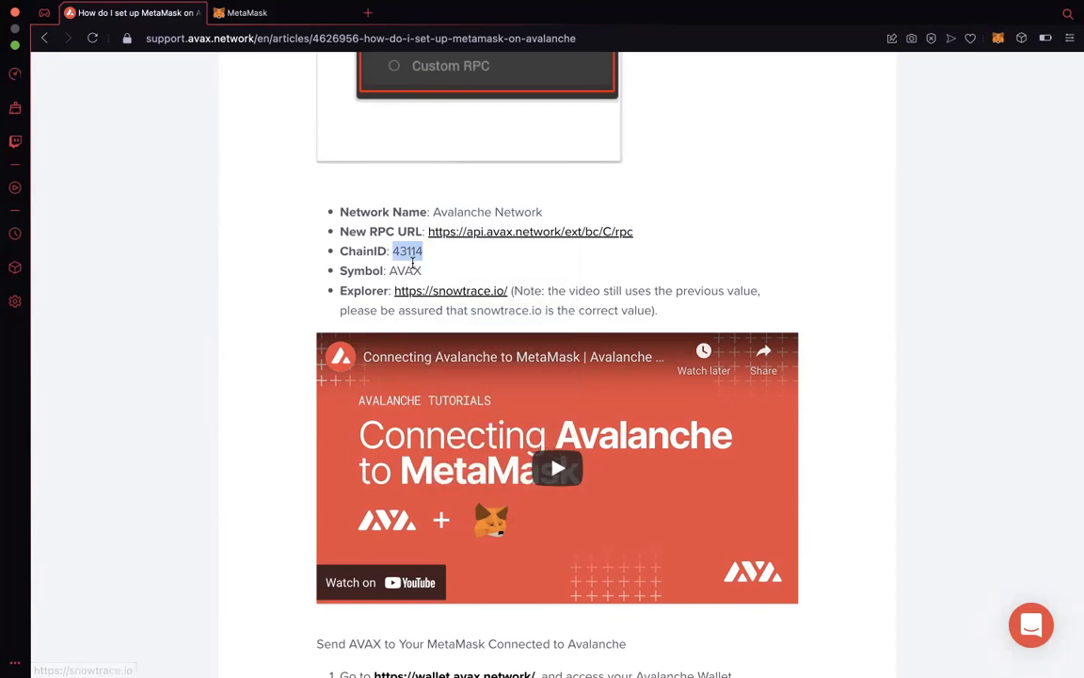
left_click(285, 16)
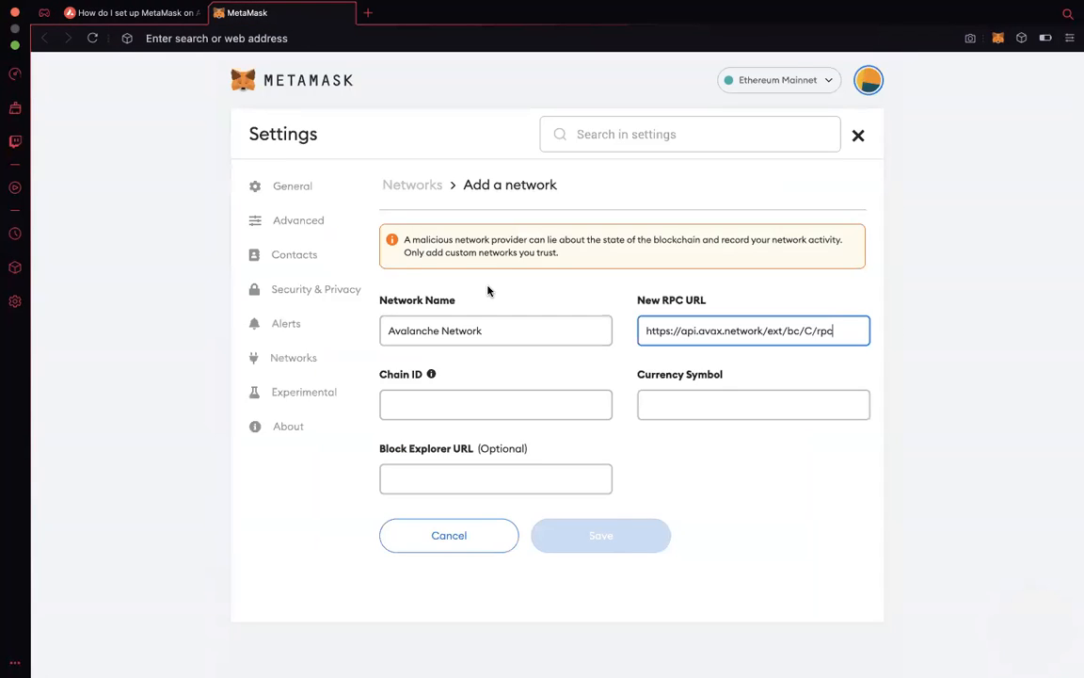
right_click(490, 403)
left_click(518, 513)
left_click(665, 407)
type("AVAX")
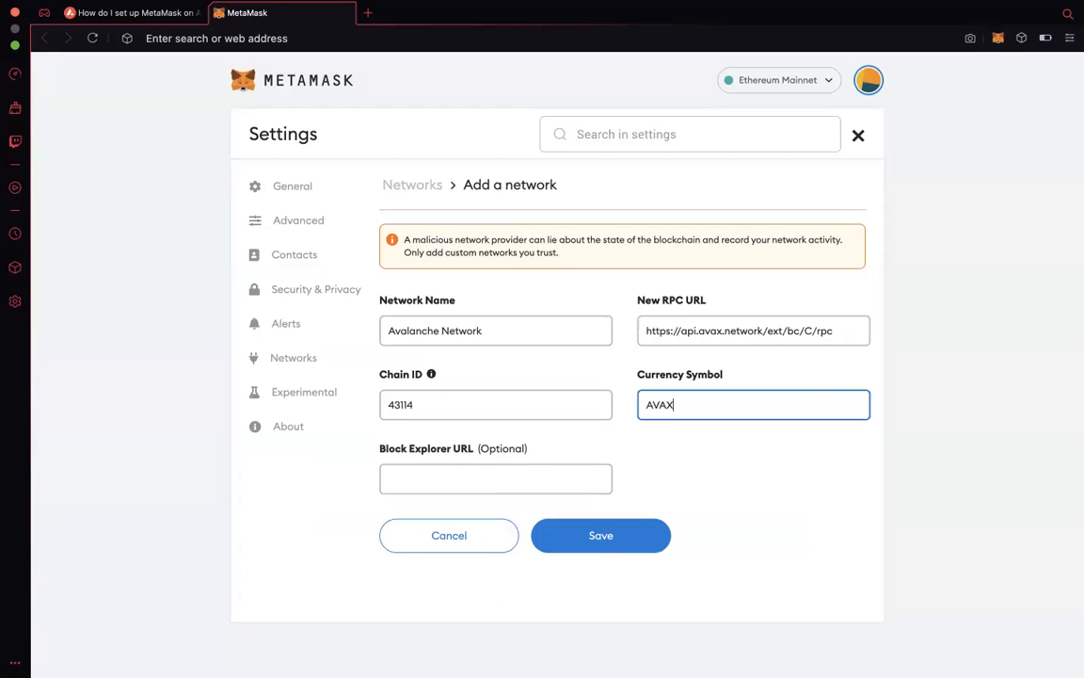
left_click(146, 14)
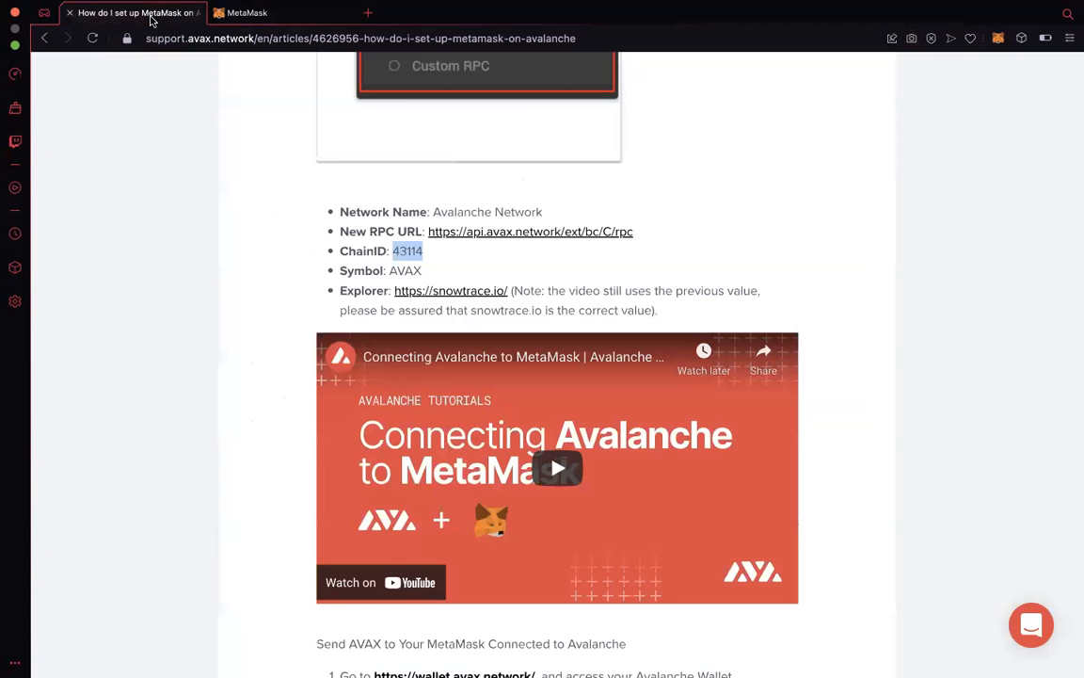
right_click(417, 295)
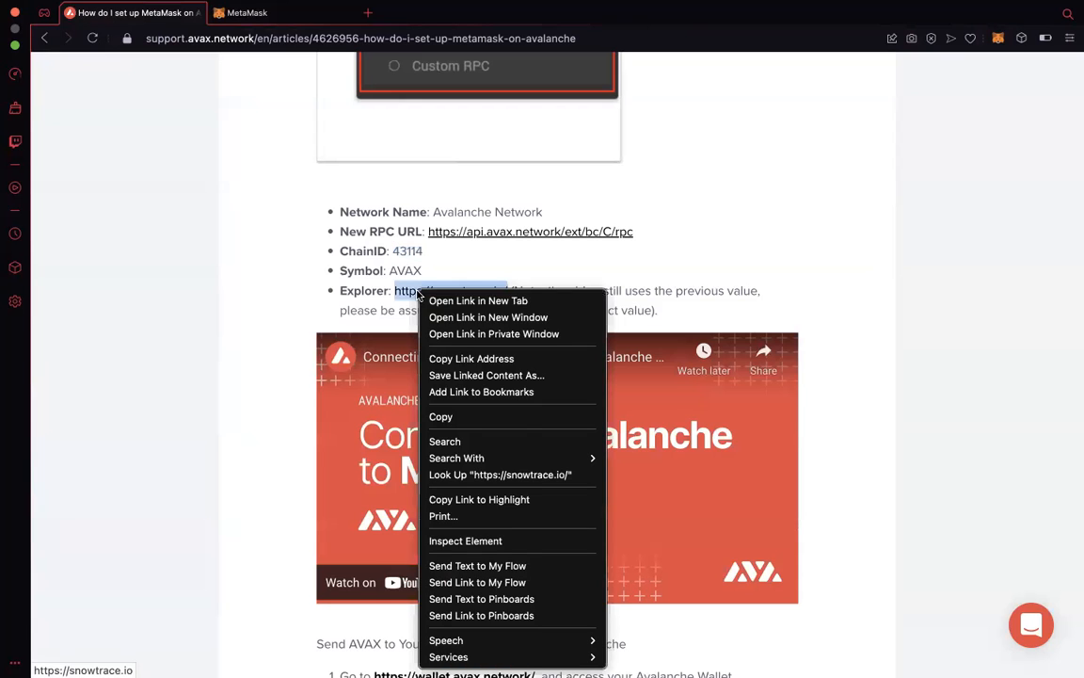
left_click(461, 420)
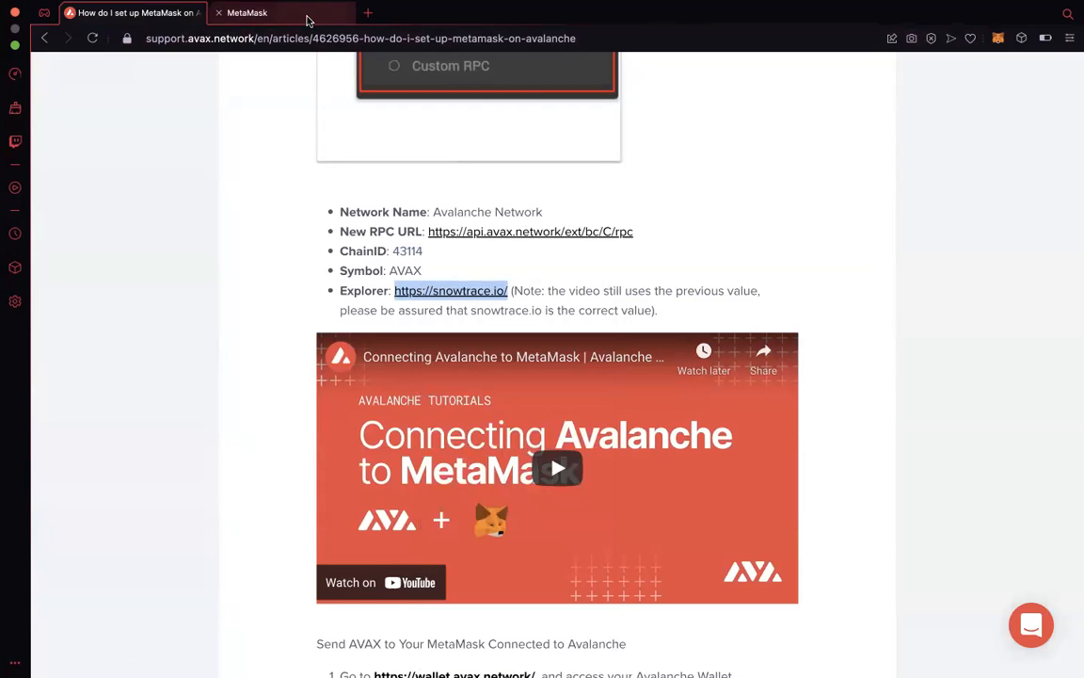
left_click(277, 14)
left_click(496, 475)
right_click(497, 476)
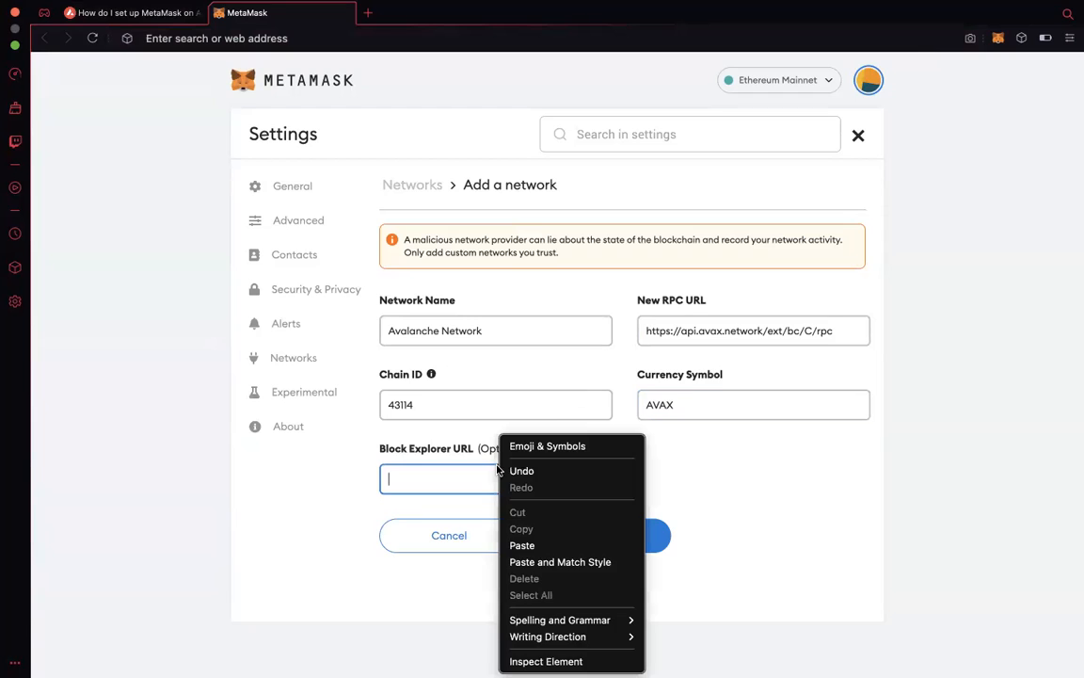
left_click(522, 545)
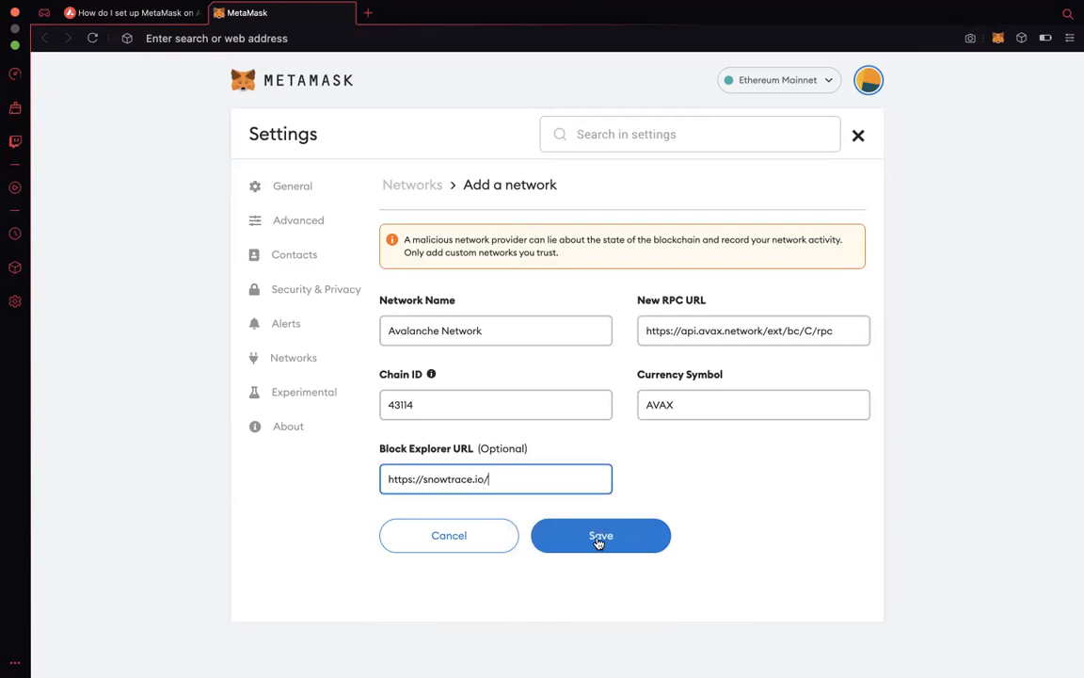
Save the new Avalanche network and check the wallet's list of available networks
left_click(608, 538)
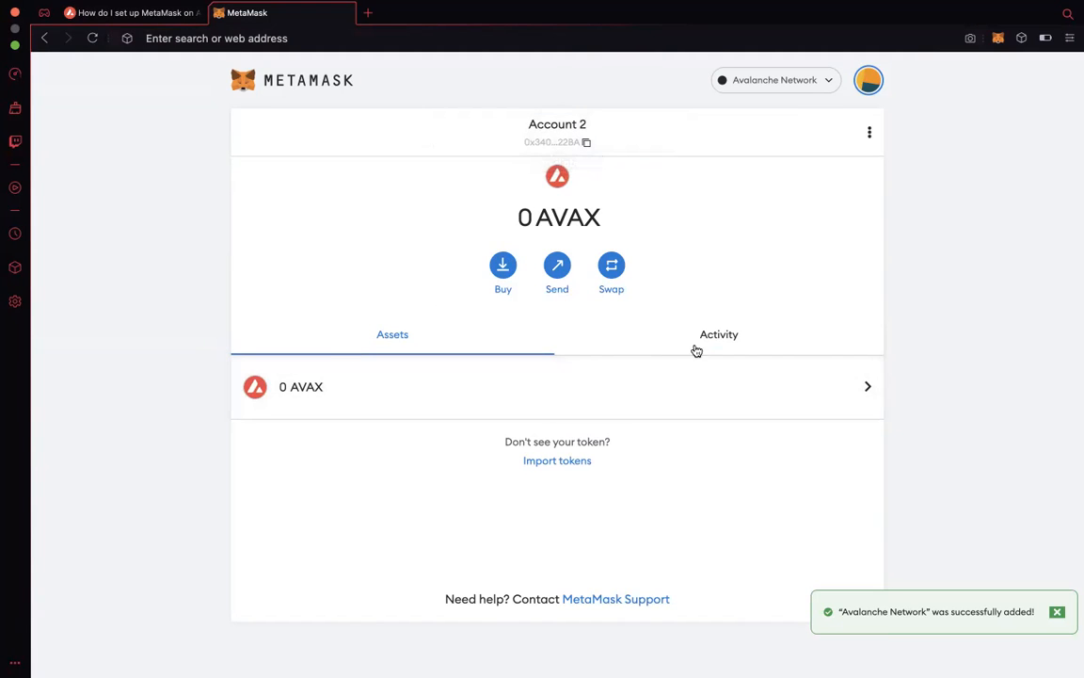
left_click(774, 80)
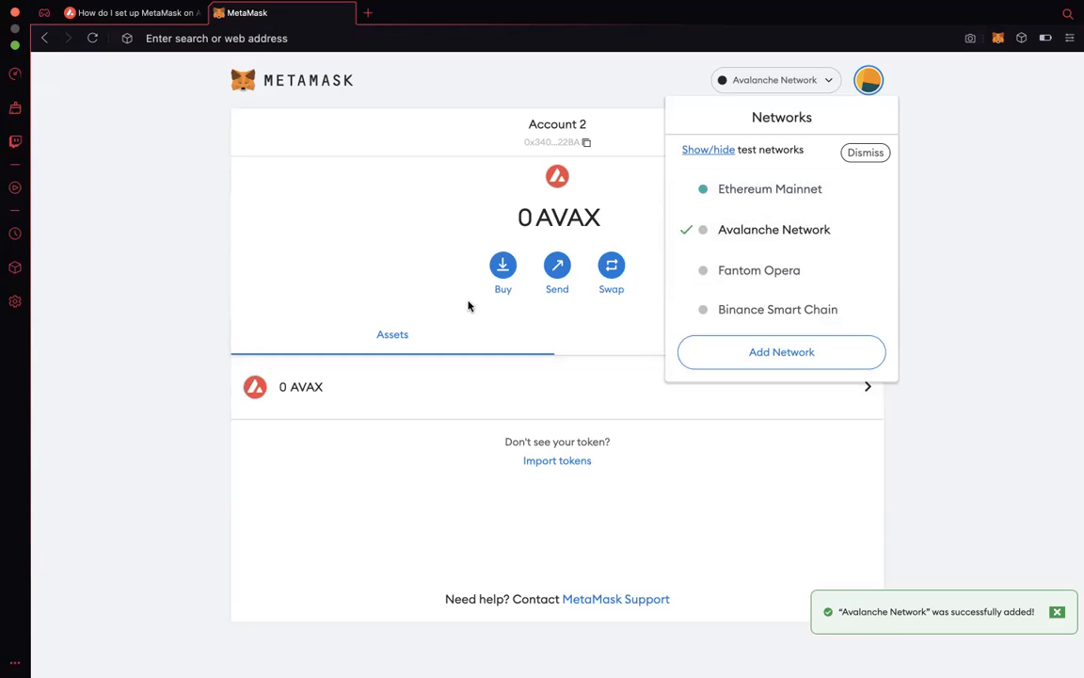
left_click(138, 288)
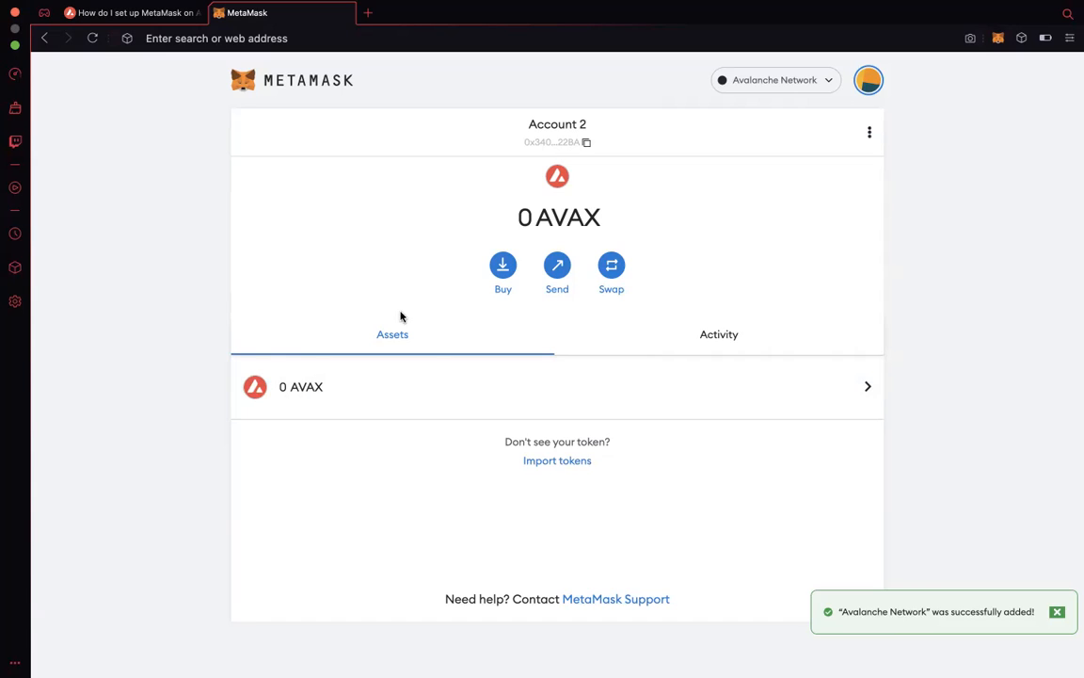
Search the web for "coingecko" in a new browser tab and open the CoinGecko website
left_click(372, 12)
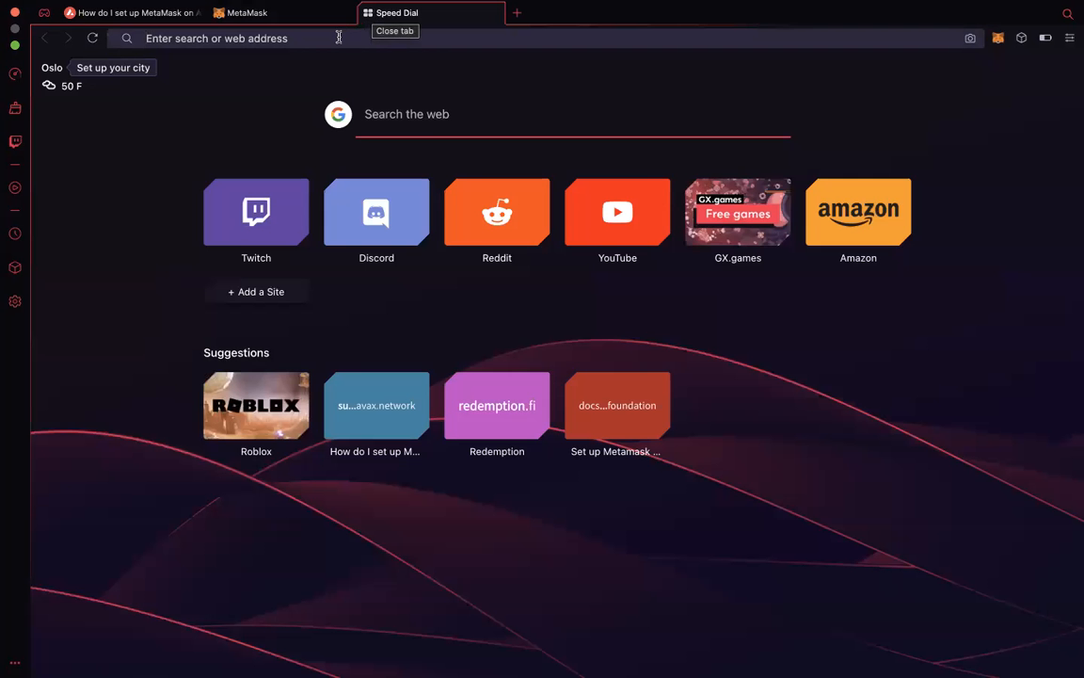
left_click(339, 38)
type("coingecko")
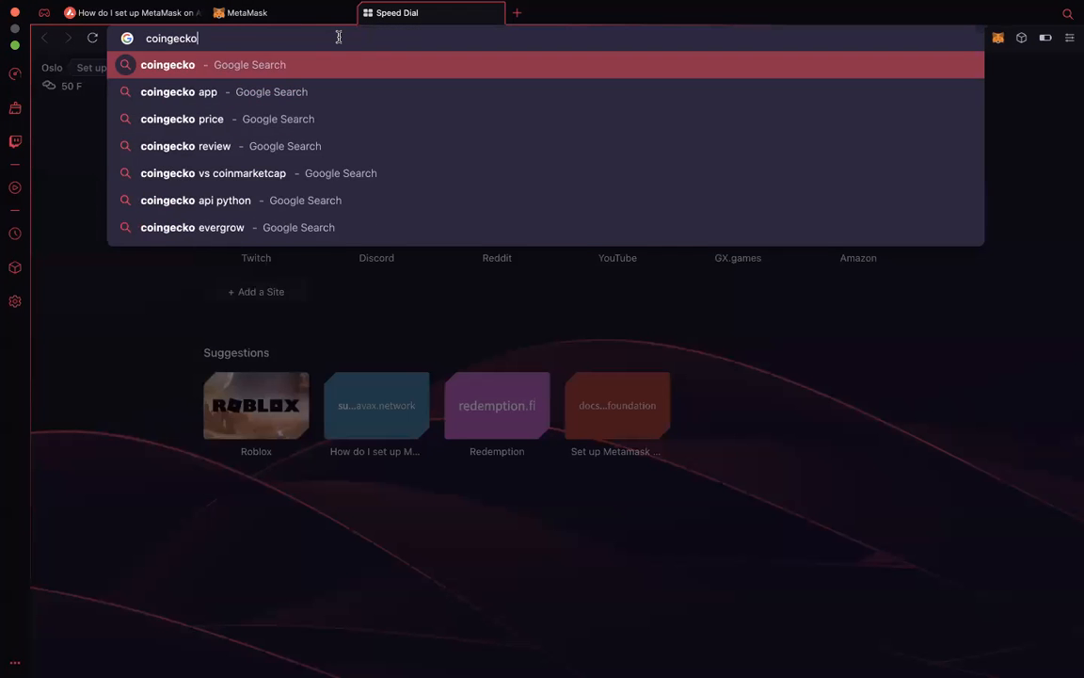
key("Return")
left_click(278, 217)
Search CoinGecko for "joe" and open the JOE (JOE) coin page
left_click(909, 125)
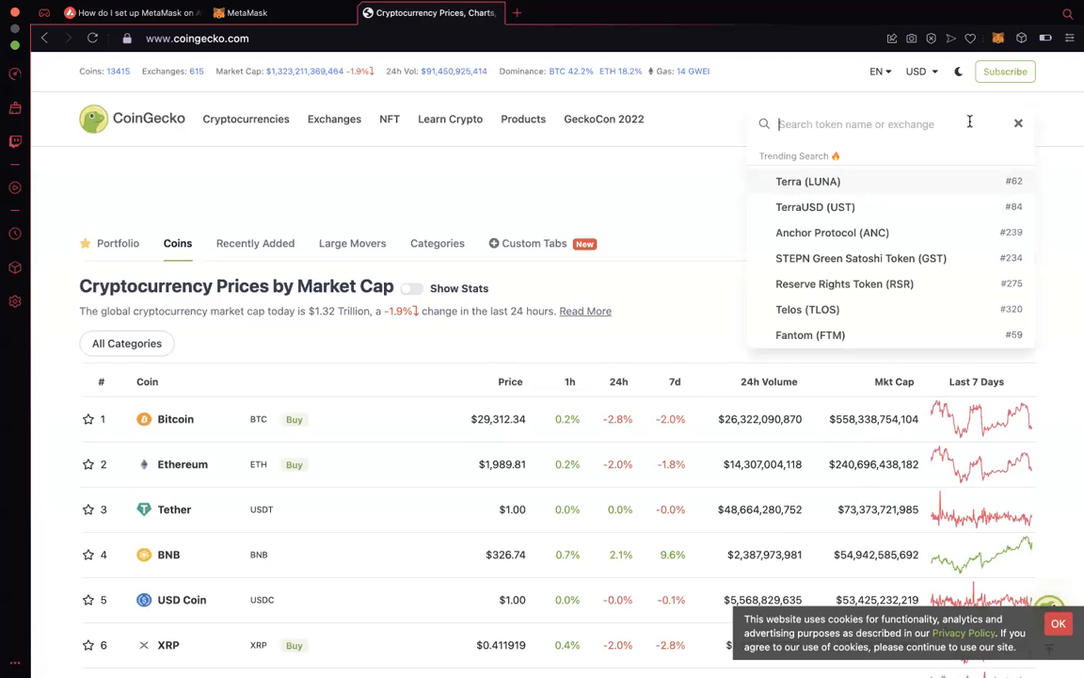
type("joe")
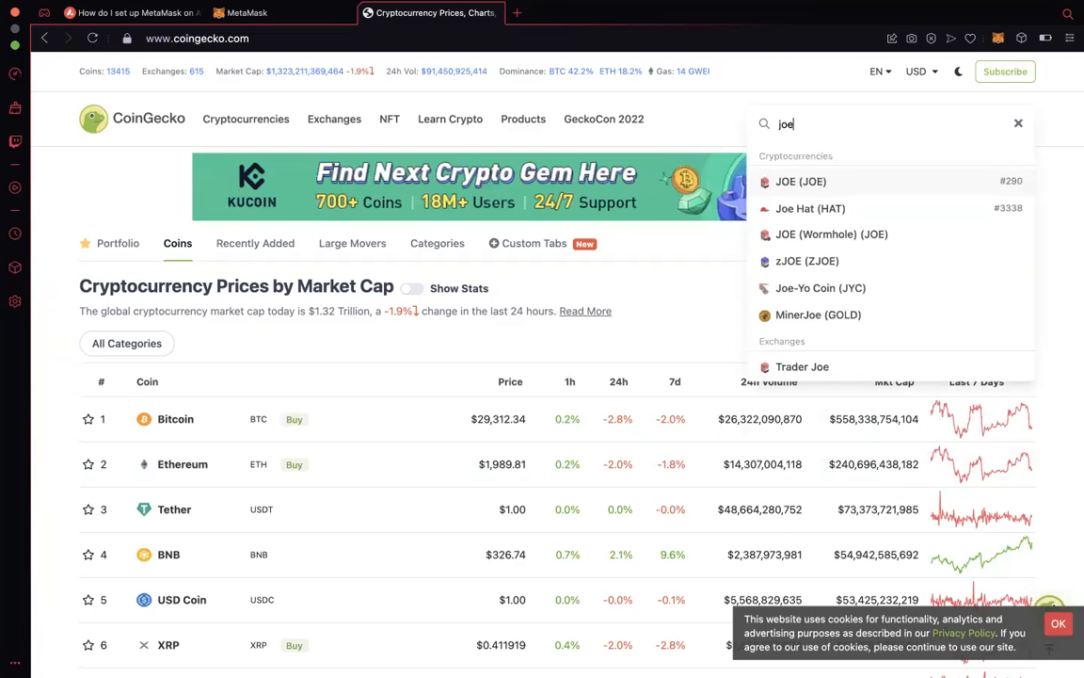
left_click(803, 187)
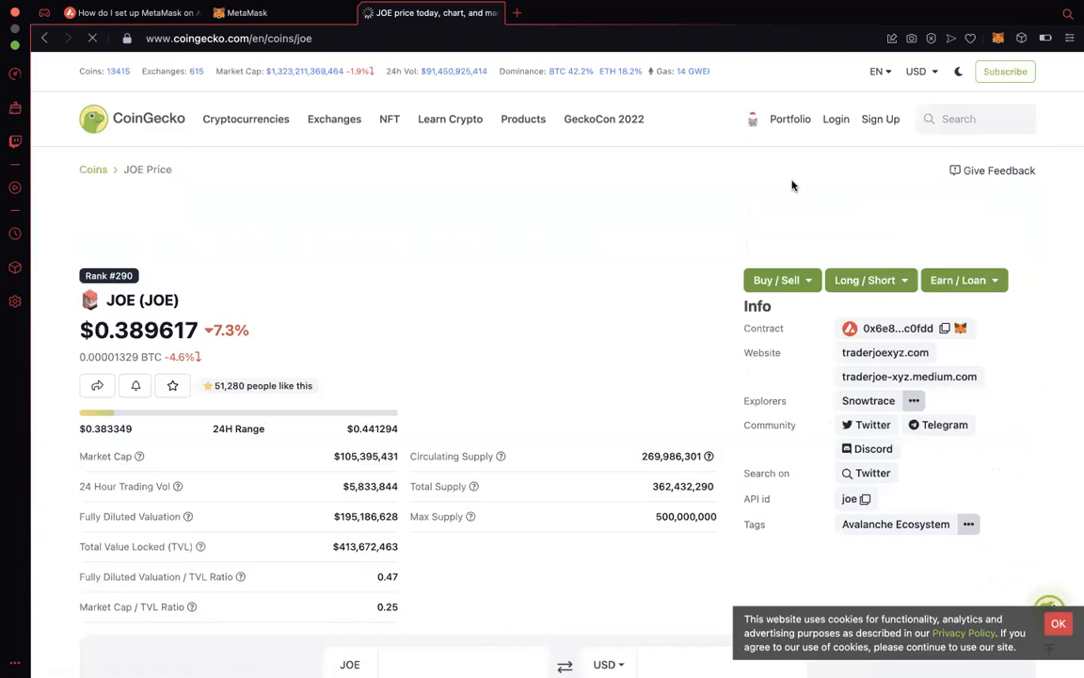
Copy the JOE token's contract address from its CoinGecko page and return to the MetaMask wallet
scroll(847, 216, "down", 2)
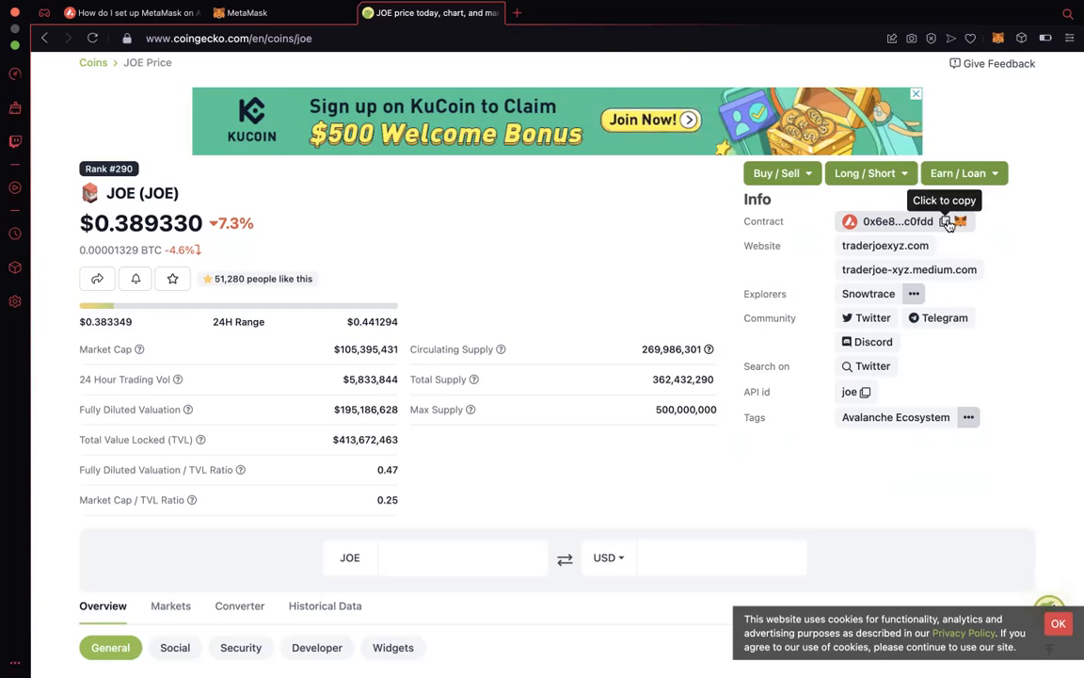
left_click(946, 222)
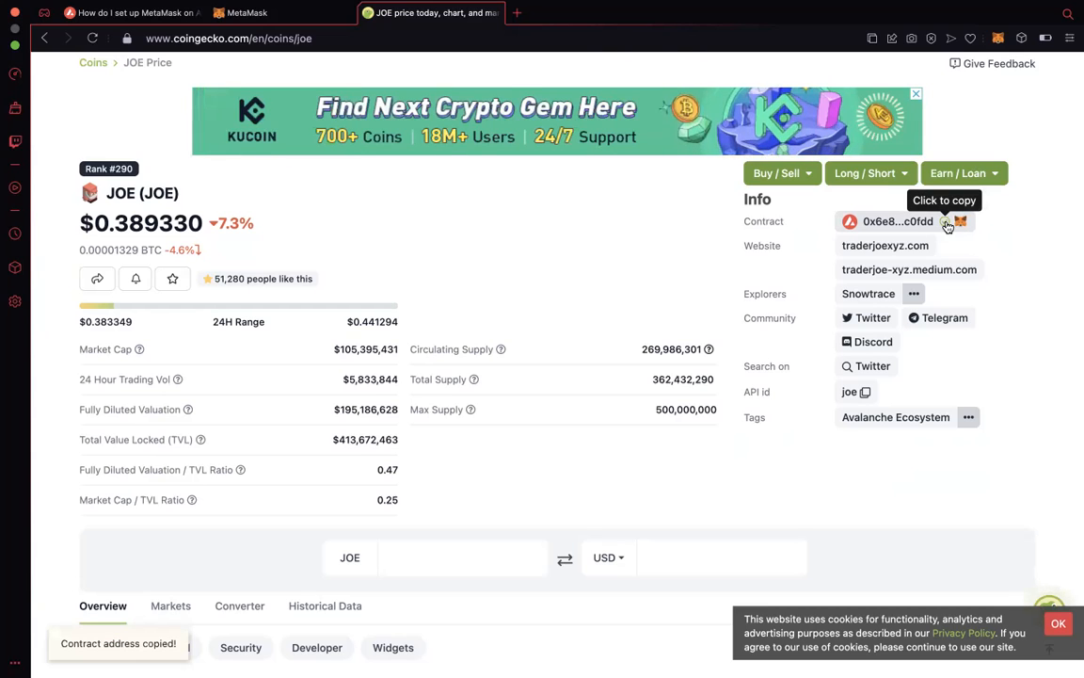
left_click(295, 29)
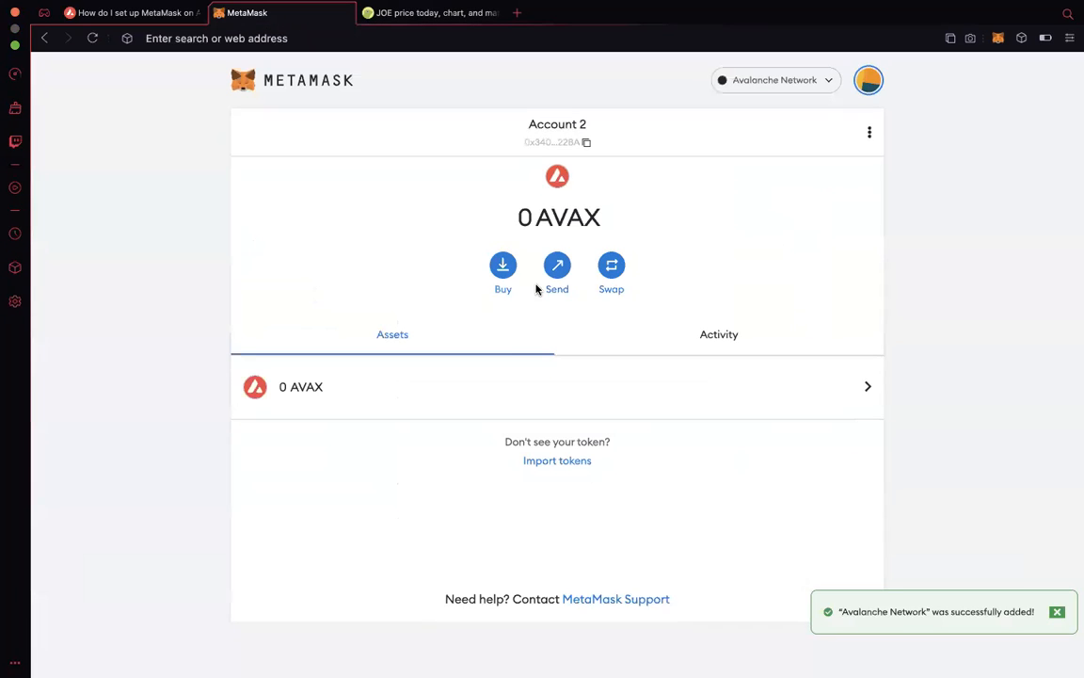
left_click(563, 463)
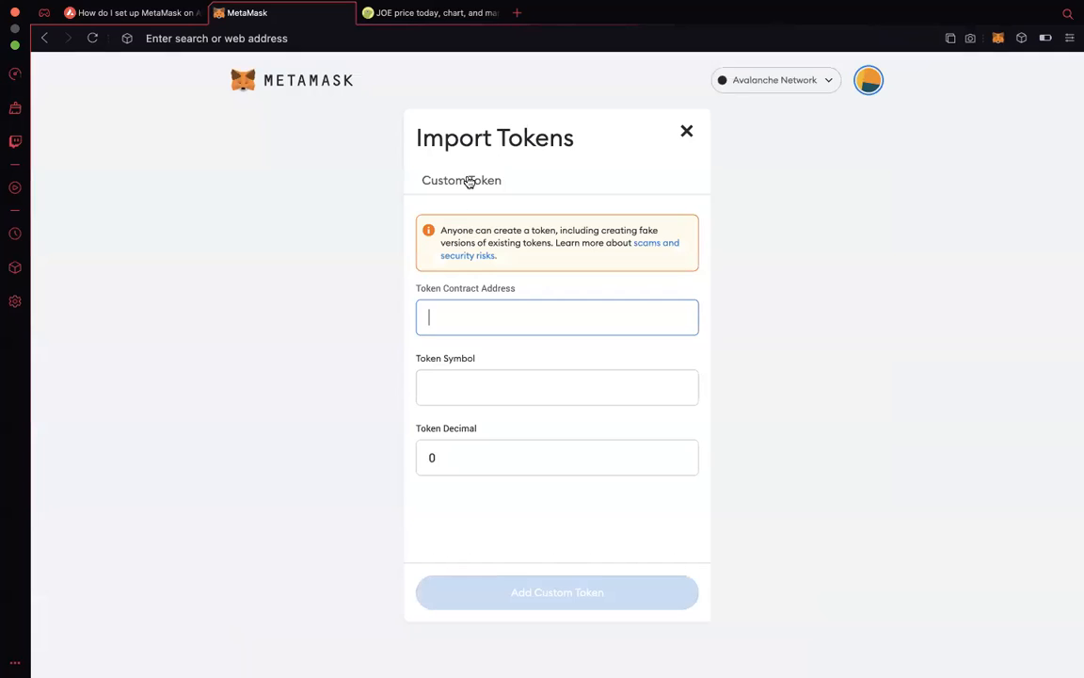
left_click(479, 321)
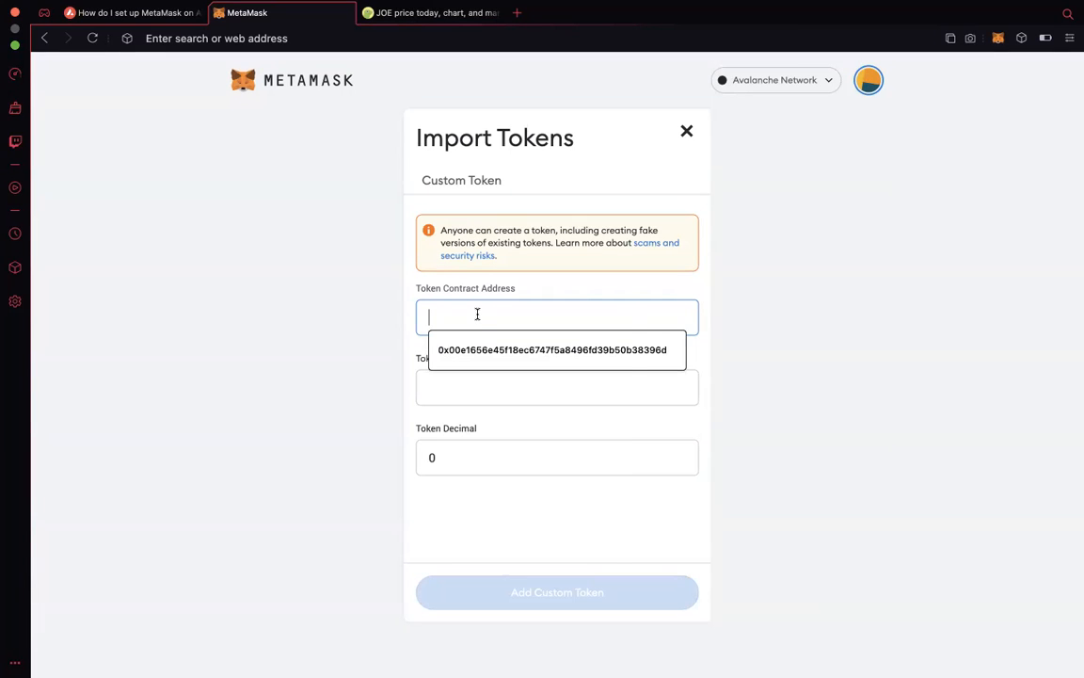
right_click(479, 315)
left_click(506, 423)
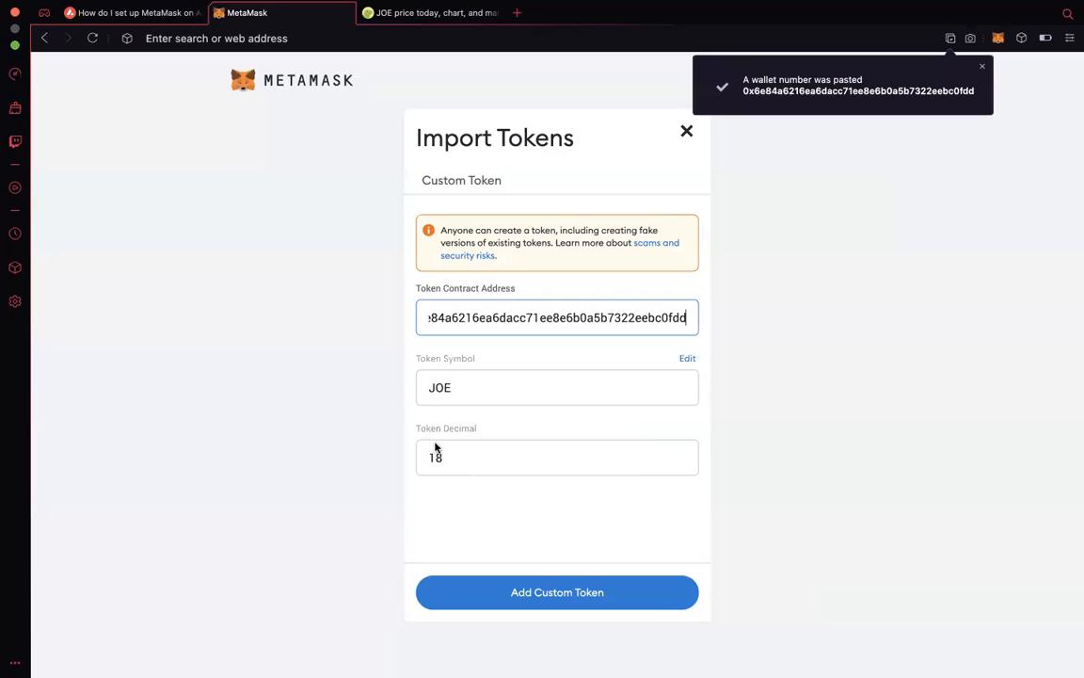
left_click(524, 592)
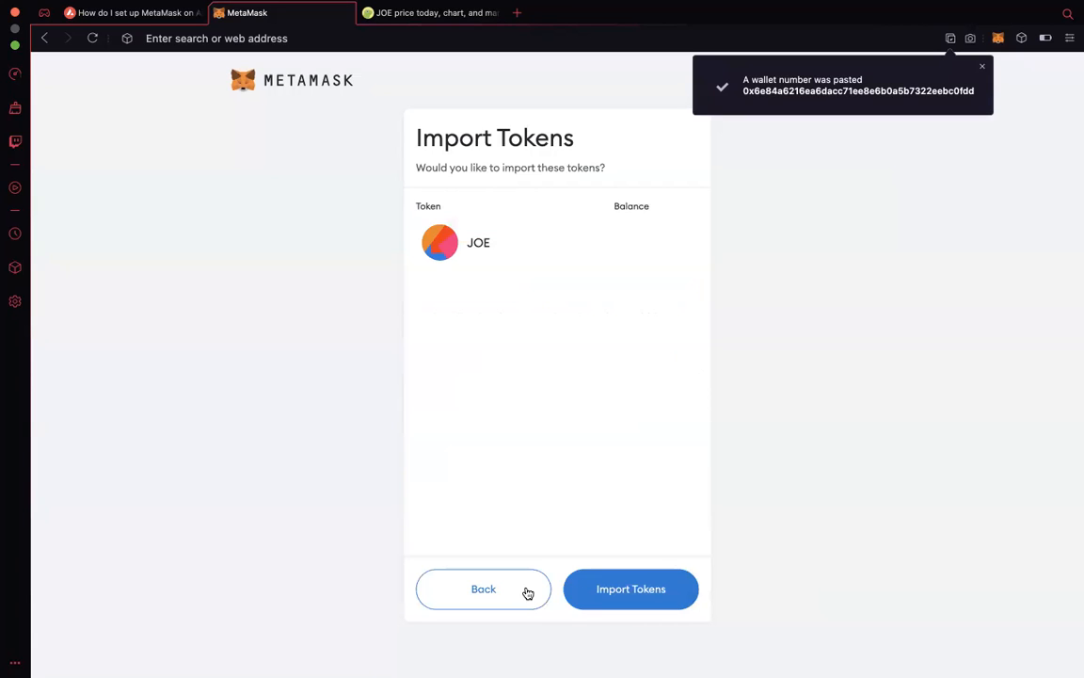
left_click(482, 591)
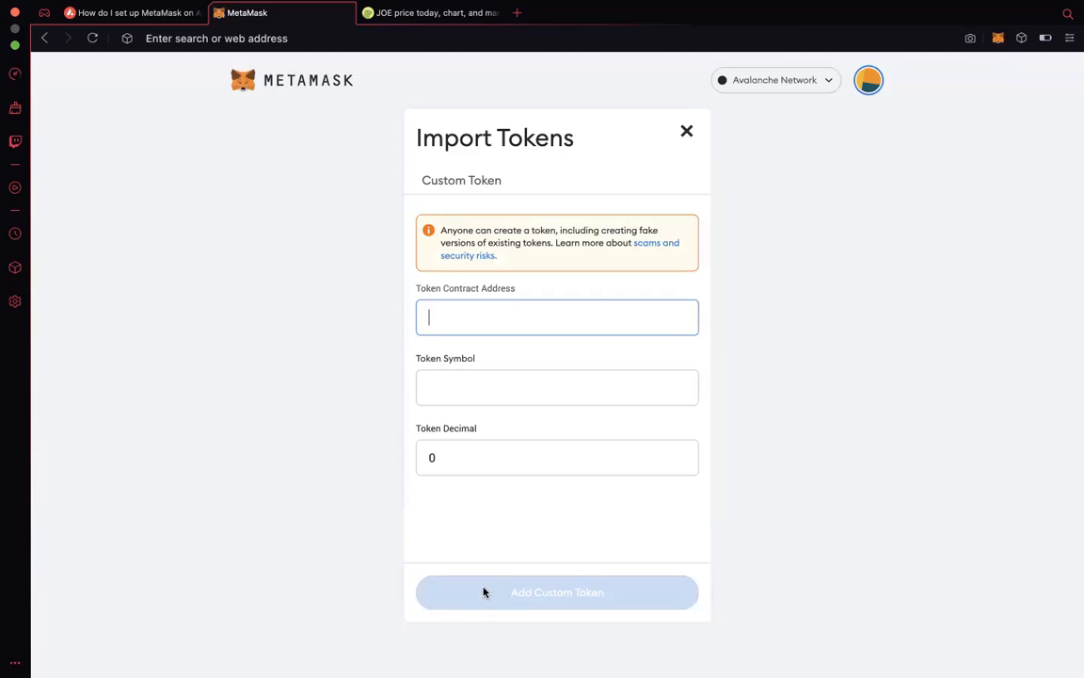
left_click(688, 134)
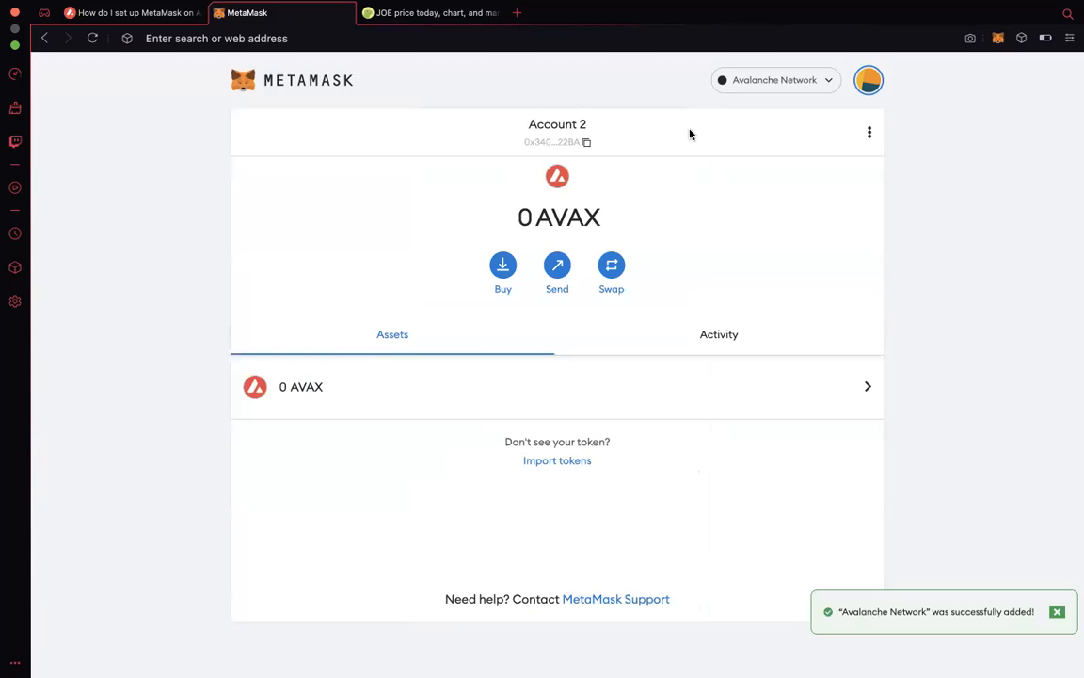
Import JOE as a custom token using the copied contract address and return to the account's asset list
left_click(548, 461)
left_click(469, 317)
right_click(472, 320)
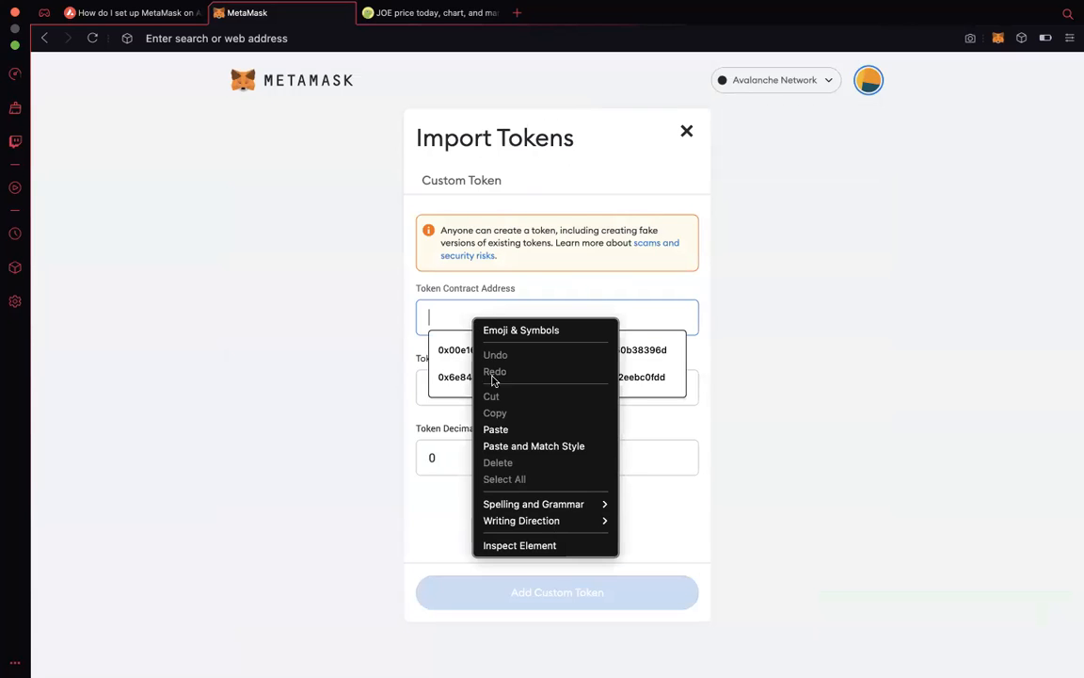
left_click(495, 429)
left_click(571, 599)
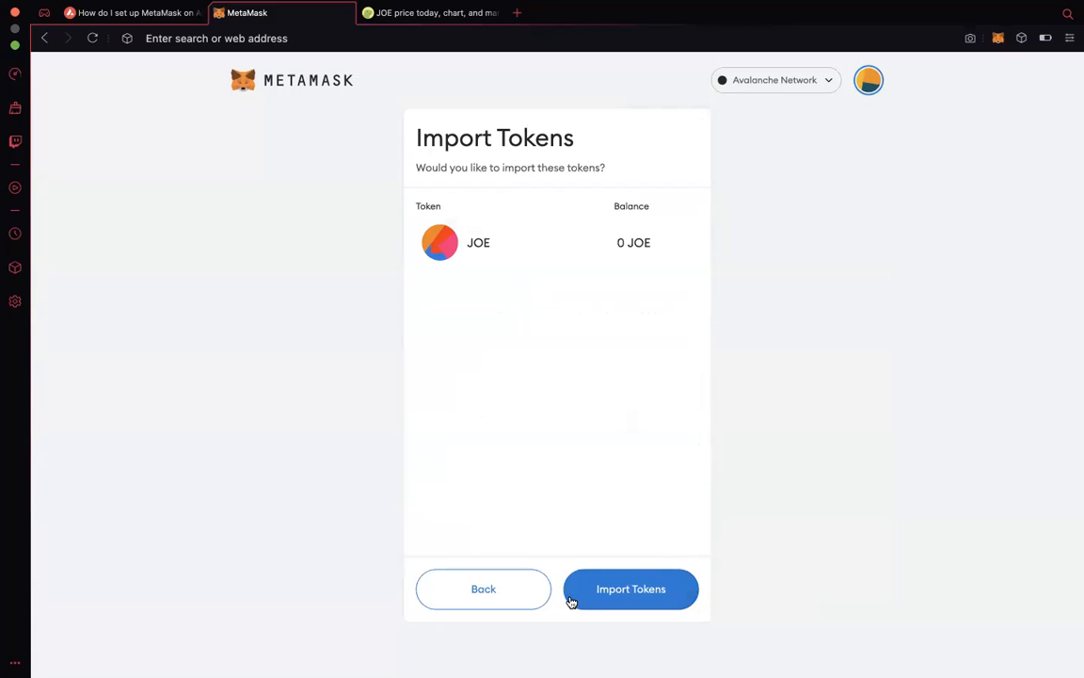
left_click(627, 599)
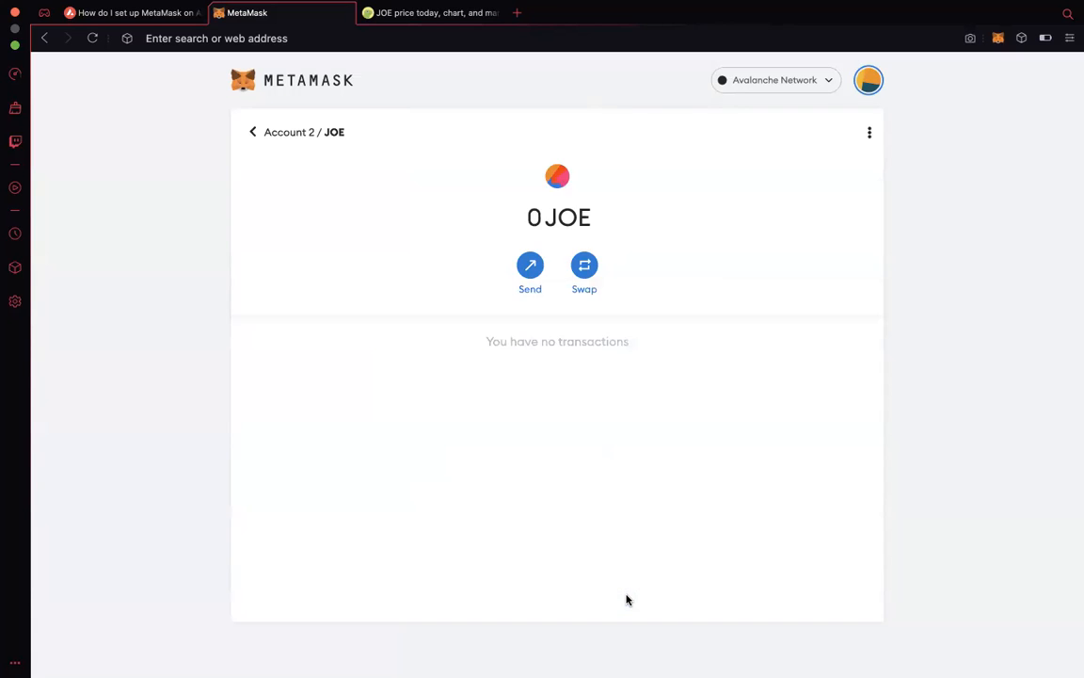
left_click(269, 133)
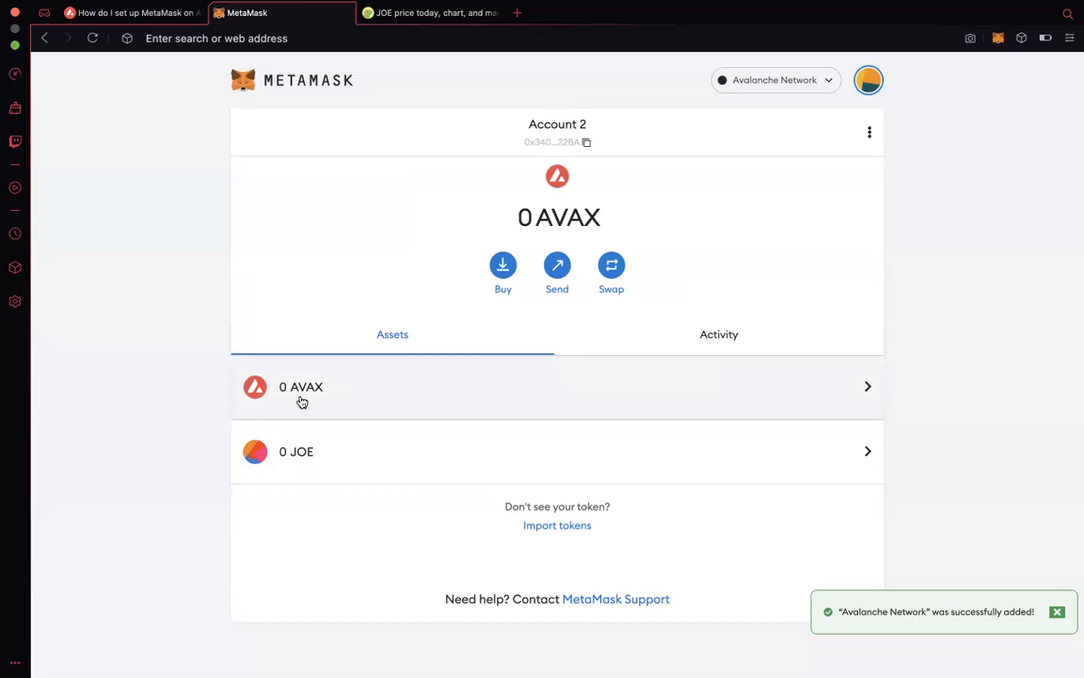
left_click(429, 14)
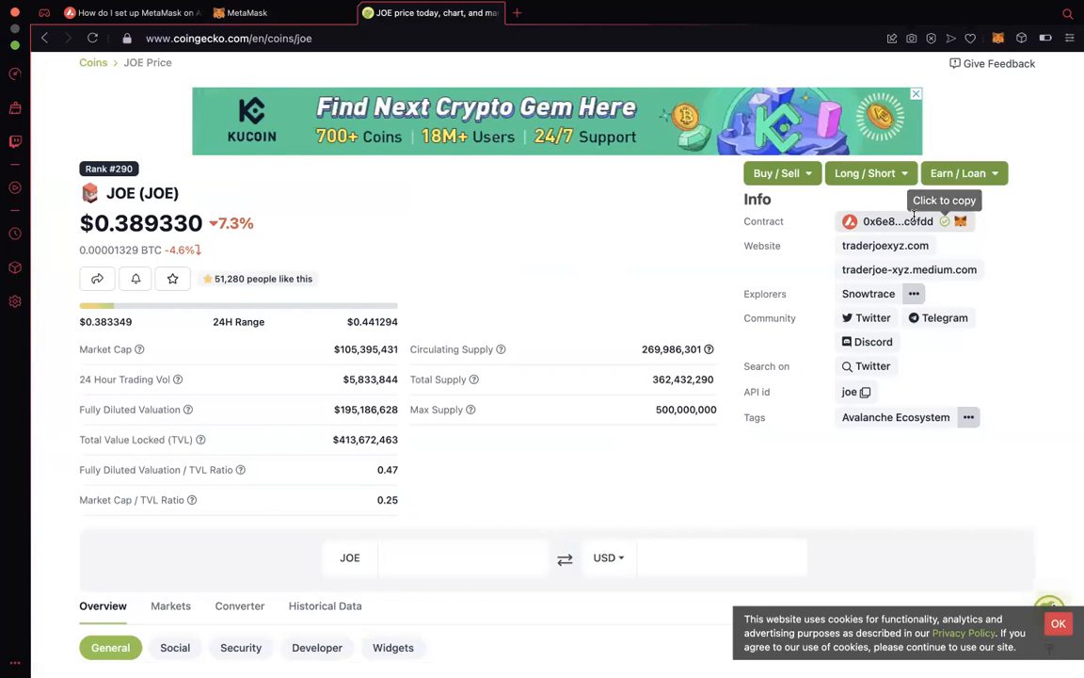
left_click(320, 15)
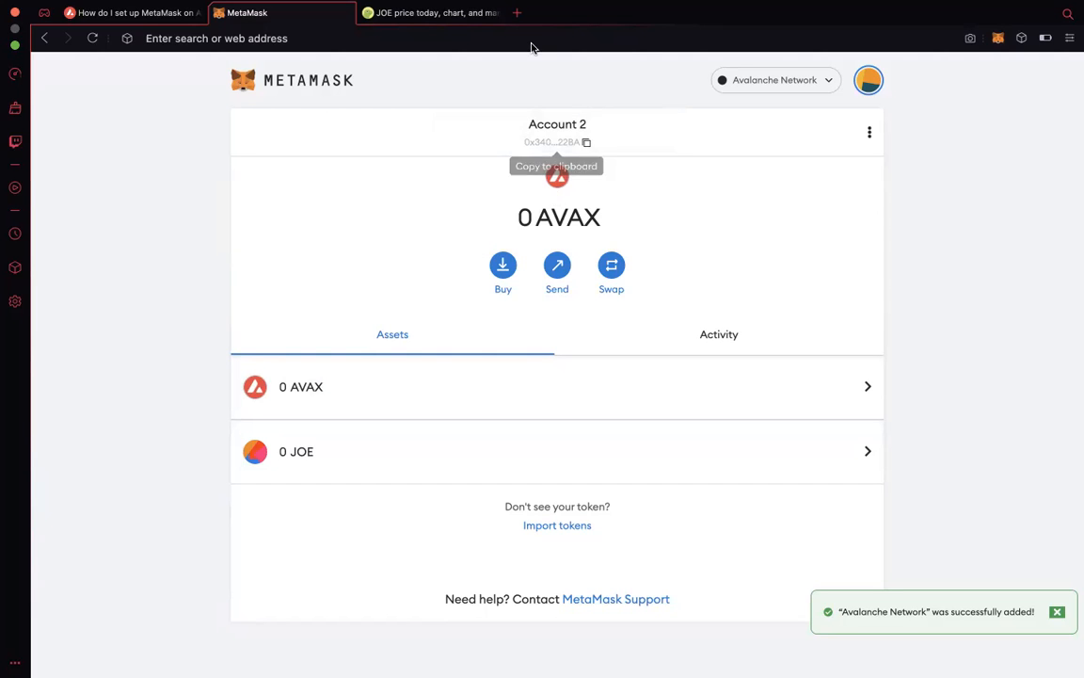
Search the web for "metamask on brave" in a new browser tab and read the support article "Using MetaMask wallet in Brave browser"
left_click(517, 13)
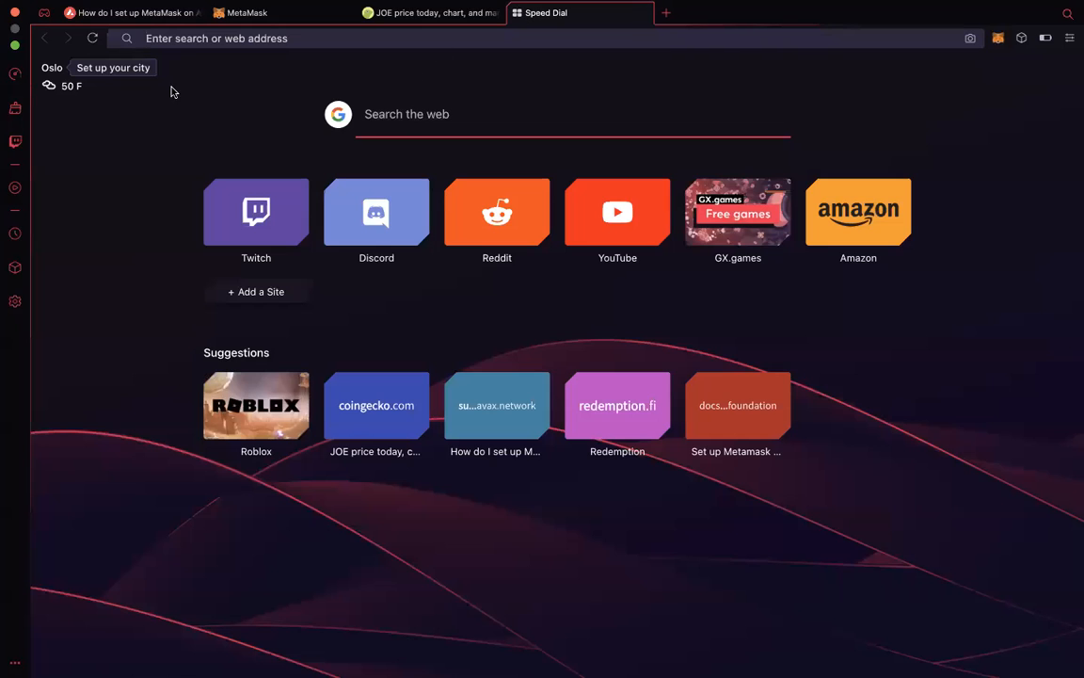
left_click(175, 39)
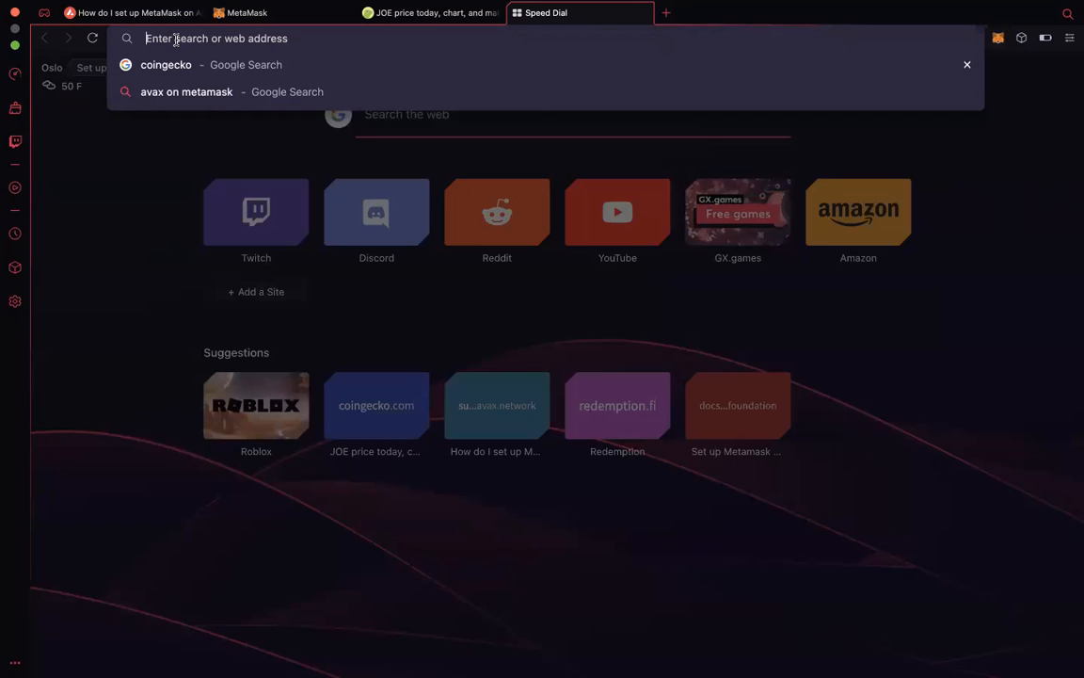
type("metamask")
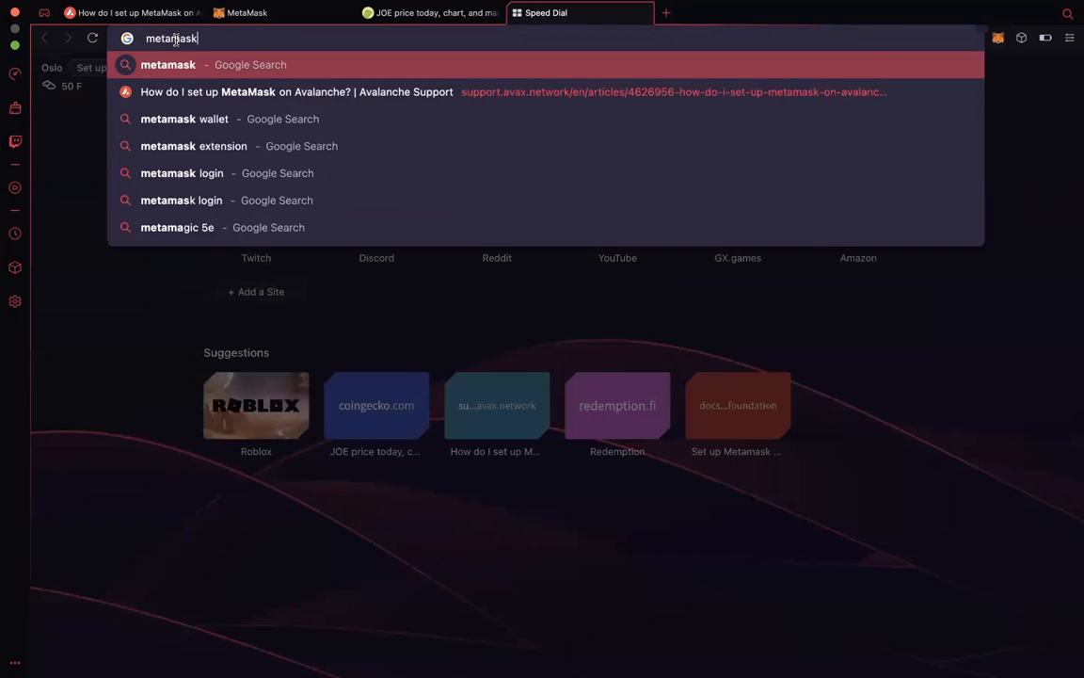
type(" on brave")
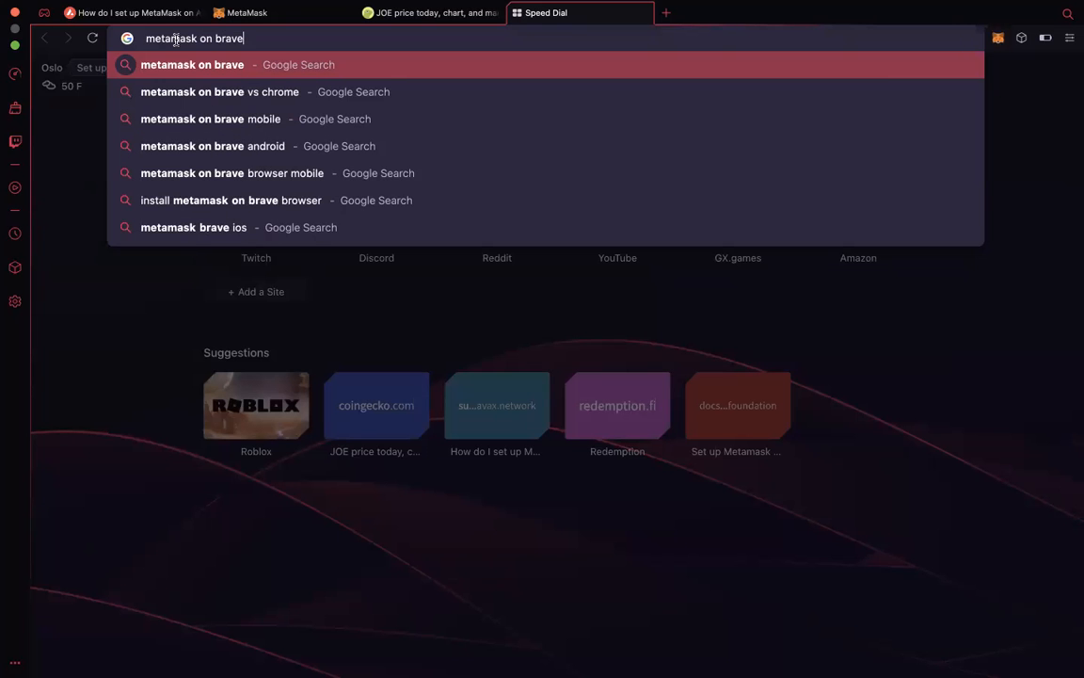
key("Return")
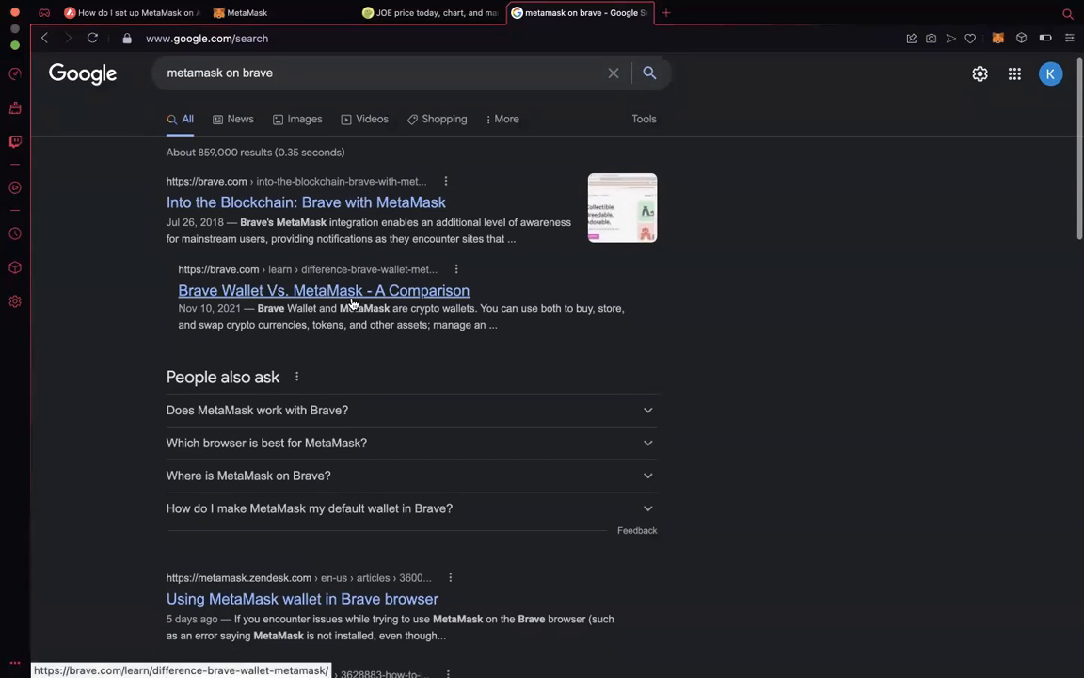
scroll(346, 305, "down", 3)
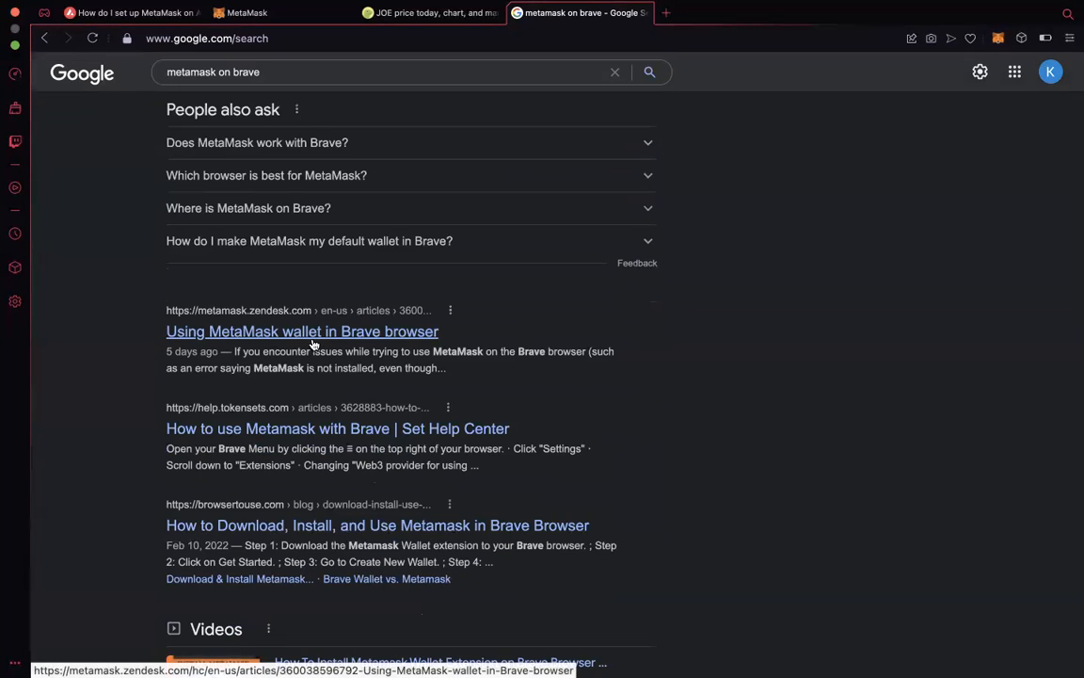
left_click(352, 336)
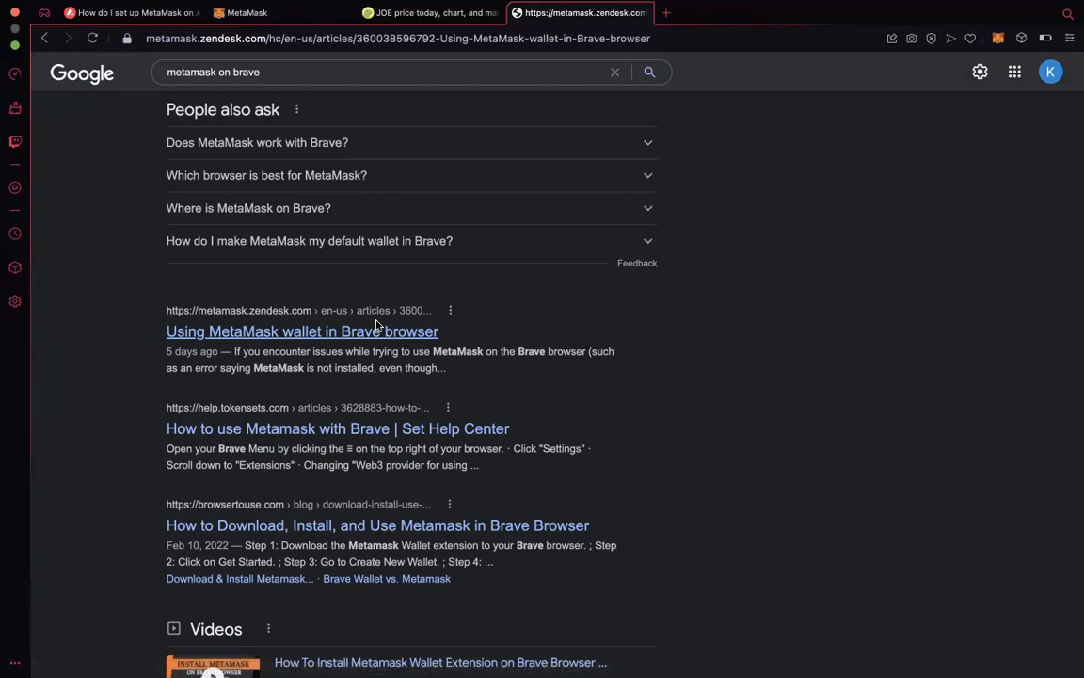
scroll(379, 325, "down", 1)
scroll(379, 324, "down", 3)
scroll(380, 322, "up", 4)
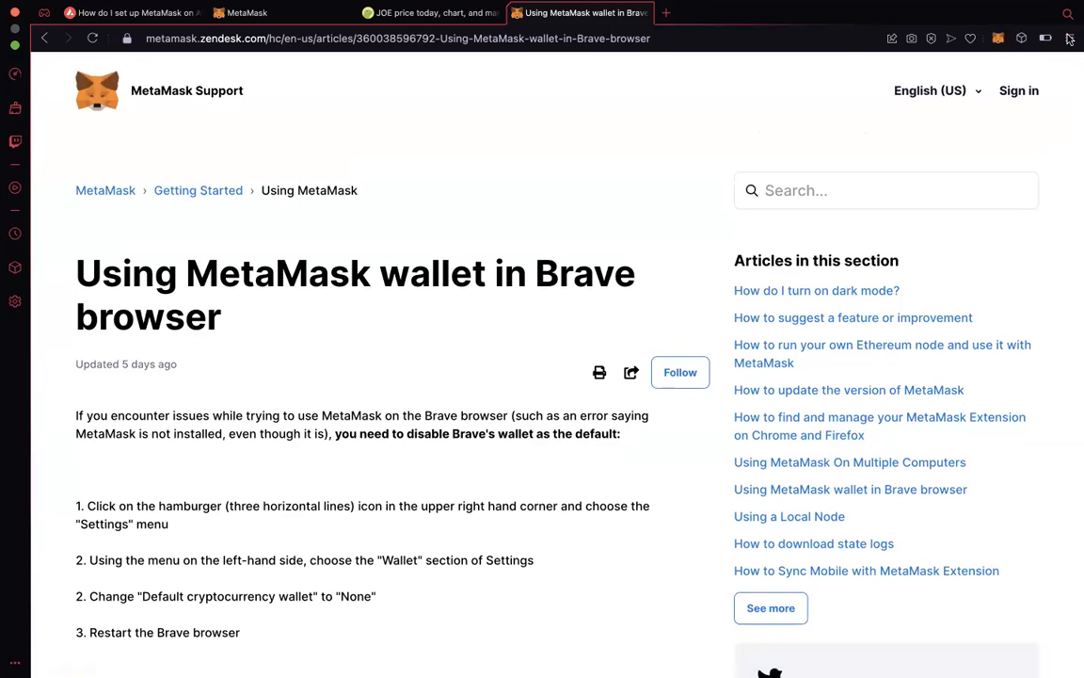
Look through the browser's Easy Setup options and close them
left_click(1069, 36)
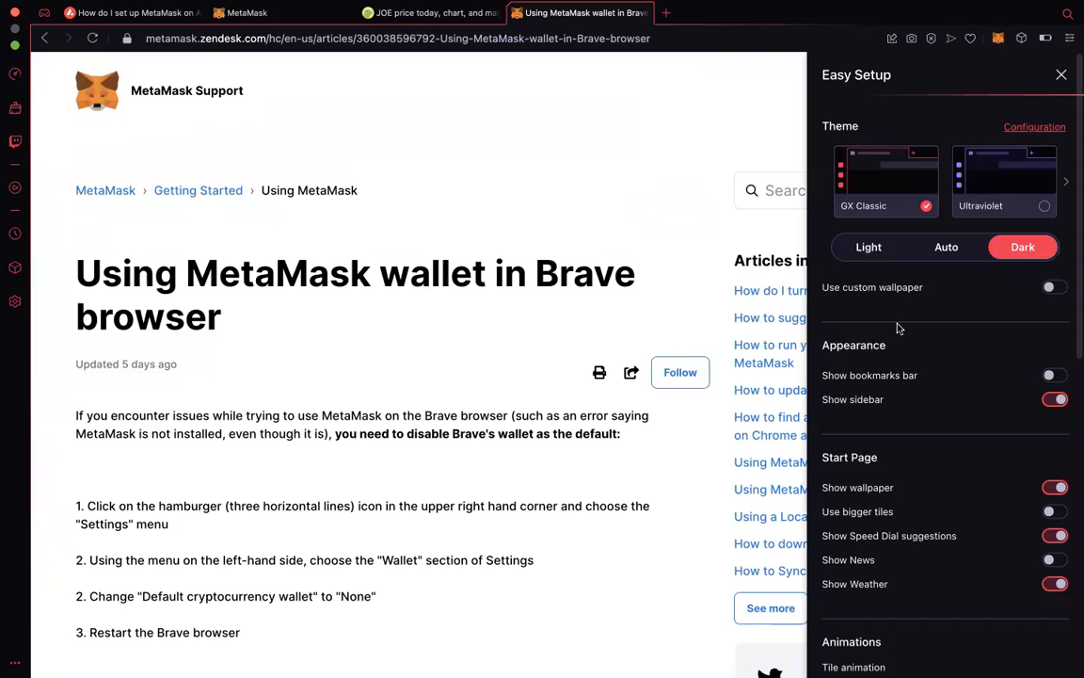
scroll(895, 326, "down", 4)
scroll(895, 326, "up", 4)
left_click(736, 140)
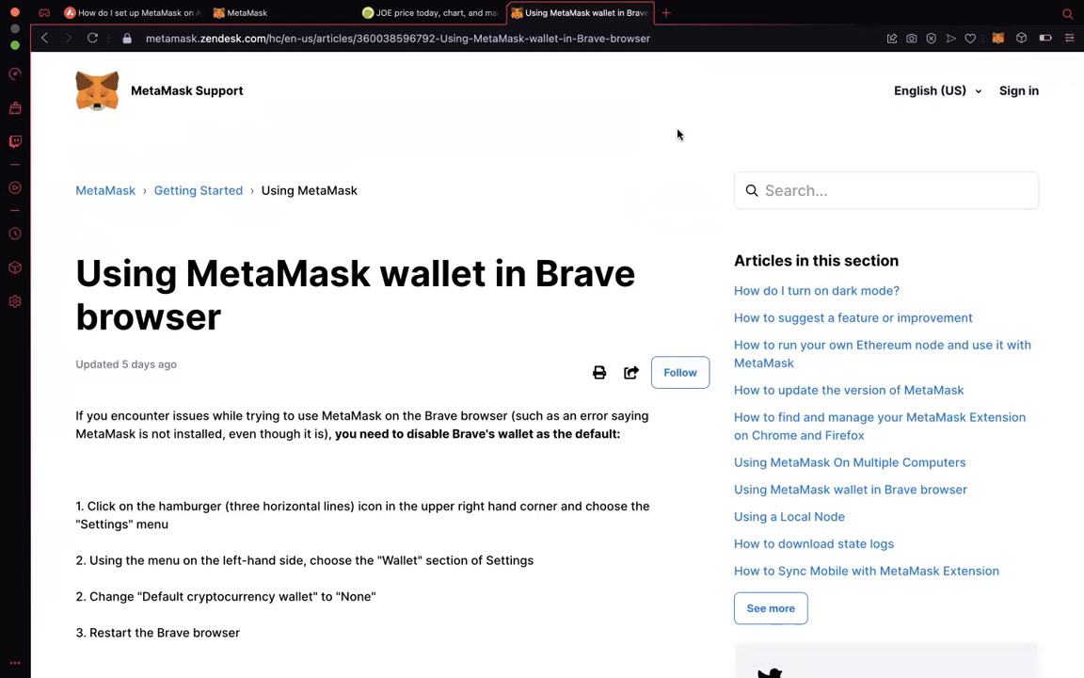
Search the web for Chrome extensions in a new browser tab and open the Chrome Web Store's extensions page
left_click(665, 13)
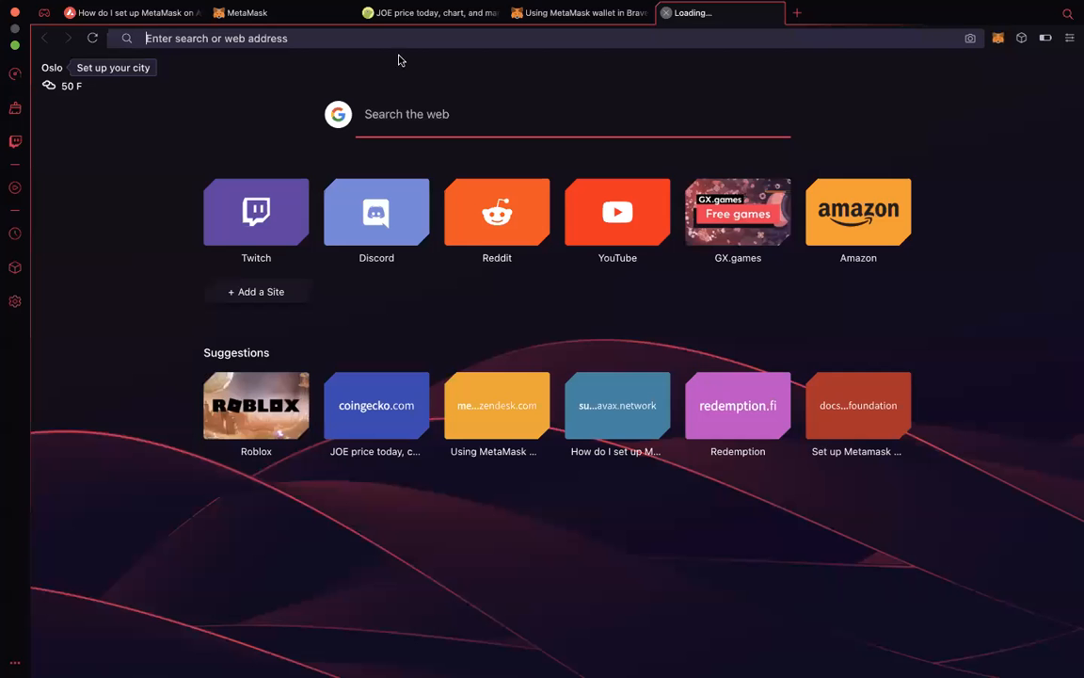
left_click(188, 38)
type("chro")
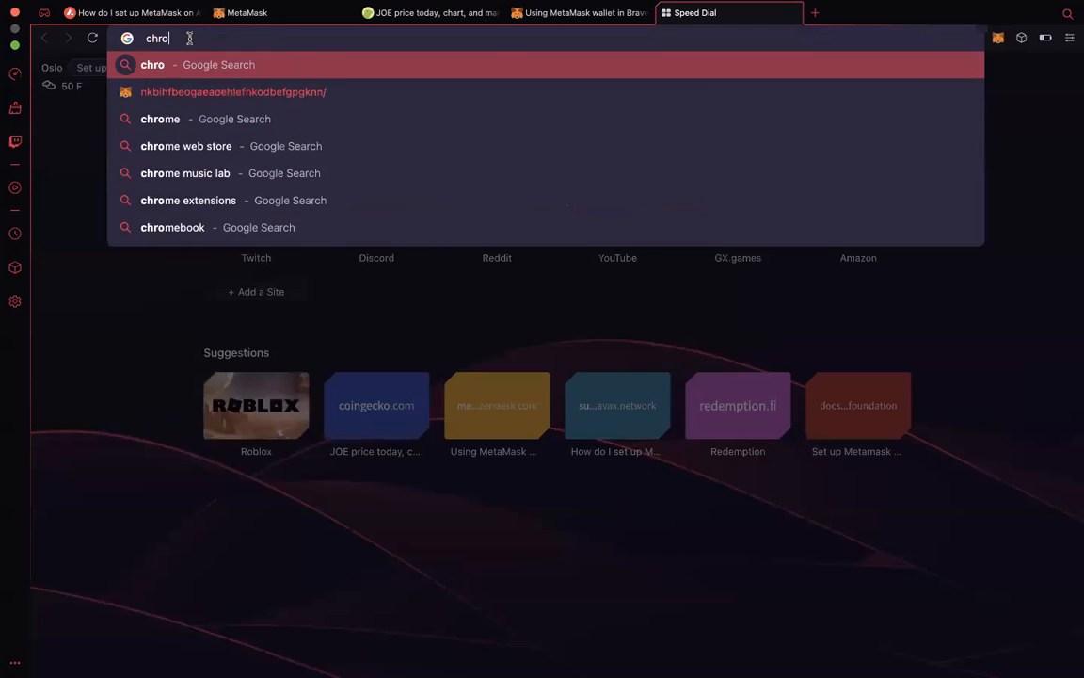
type("me exnt")
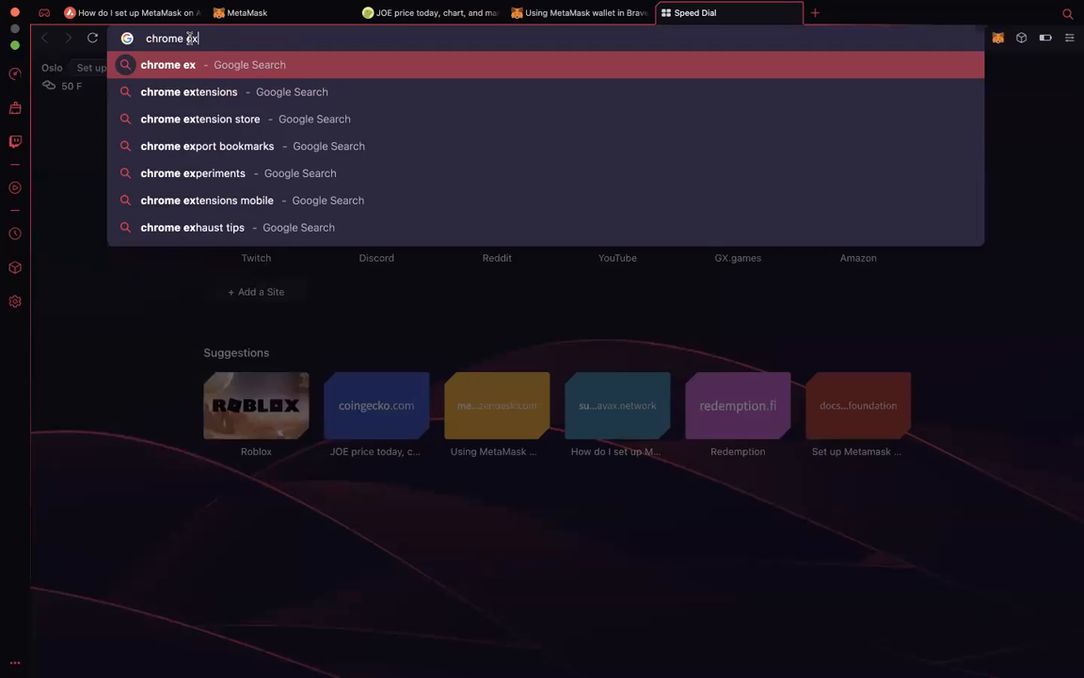
key("BackSpace")
key("BackSpace")
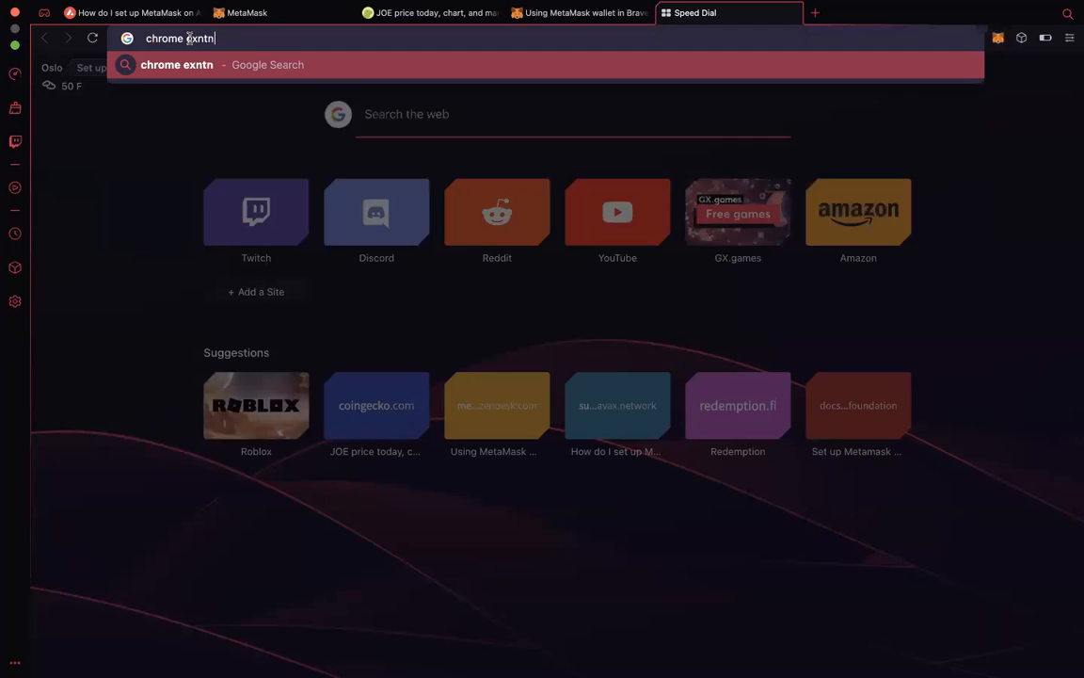
type("enti")
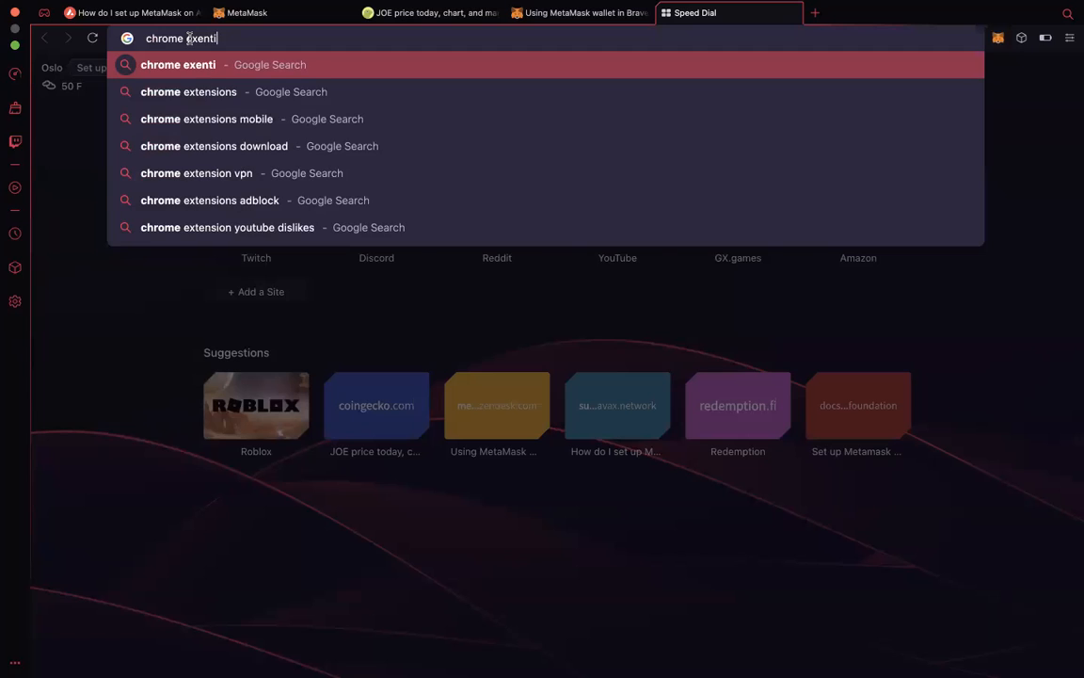
type("pns")
key("BackSpace")
key("BackSpace")
key("BackSpace")
key("BackSpace")
key("BackSpace")
type("sions")
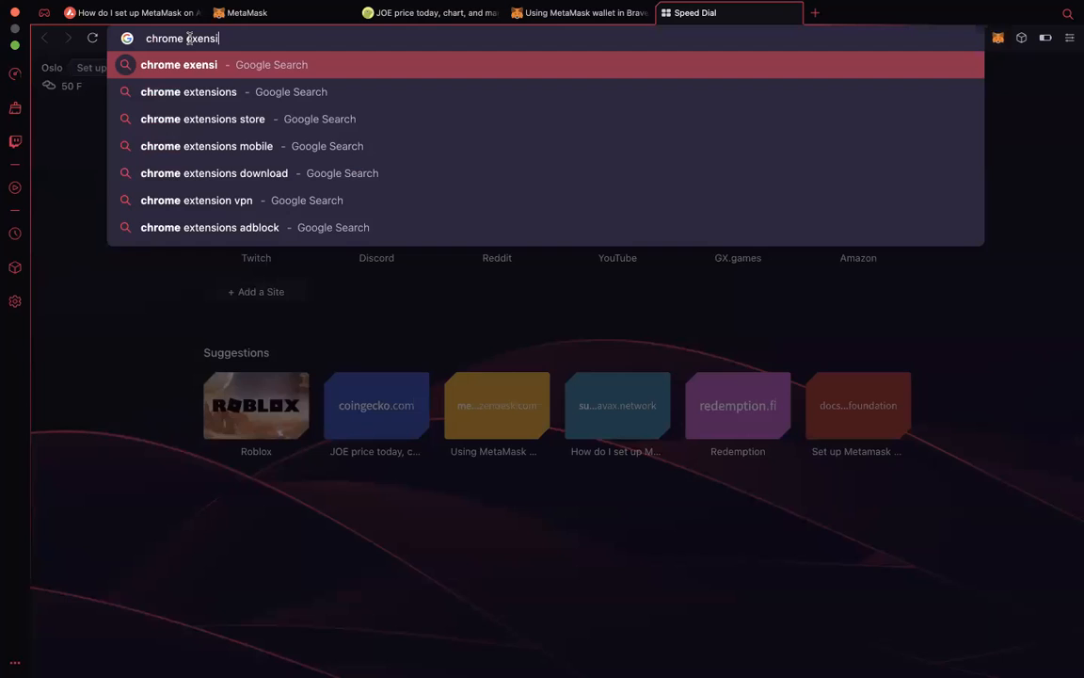
key("Return")
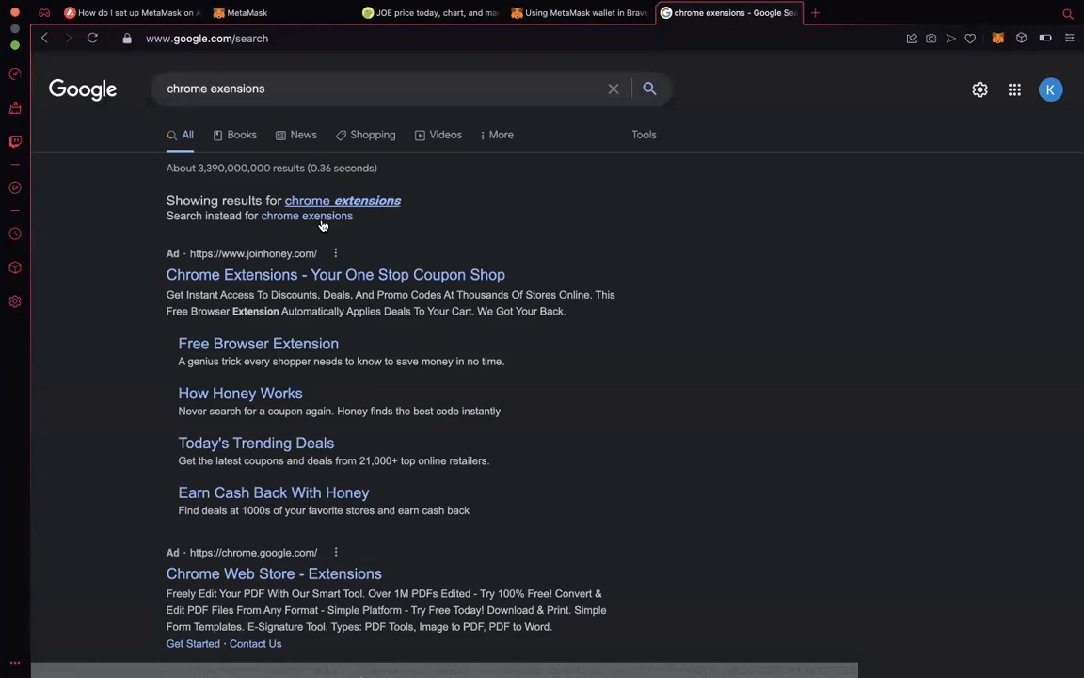
scroll(258, 292, "down", 4)
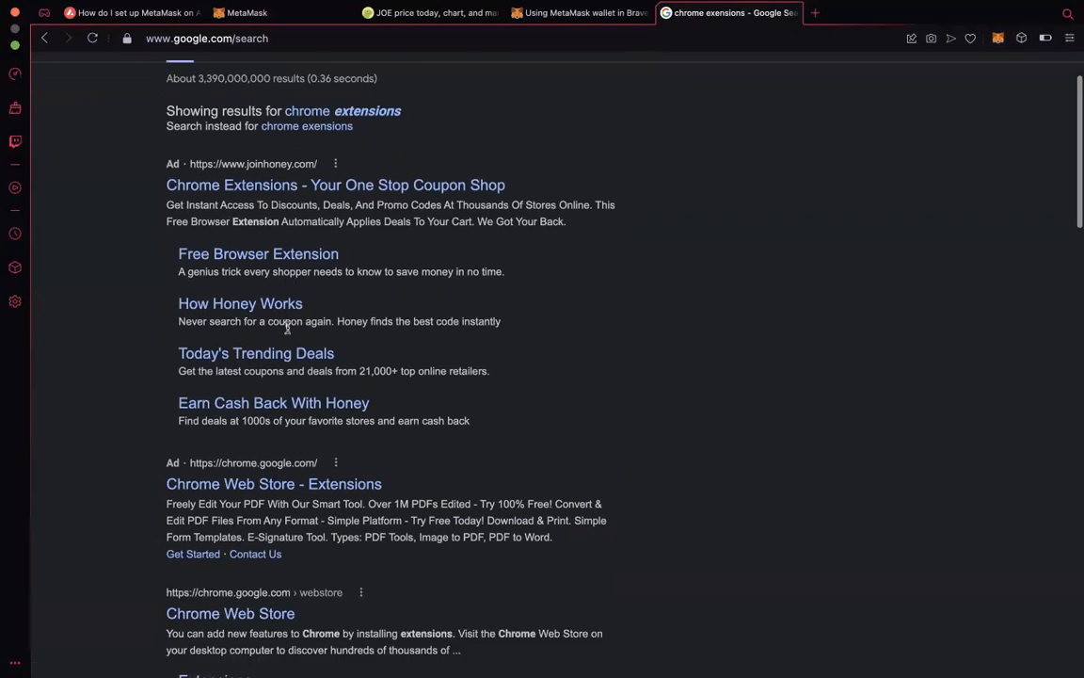
left_click(255, 390)
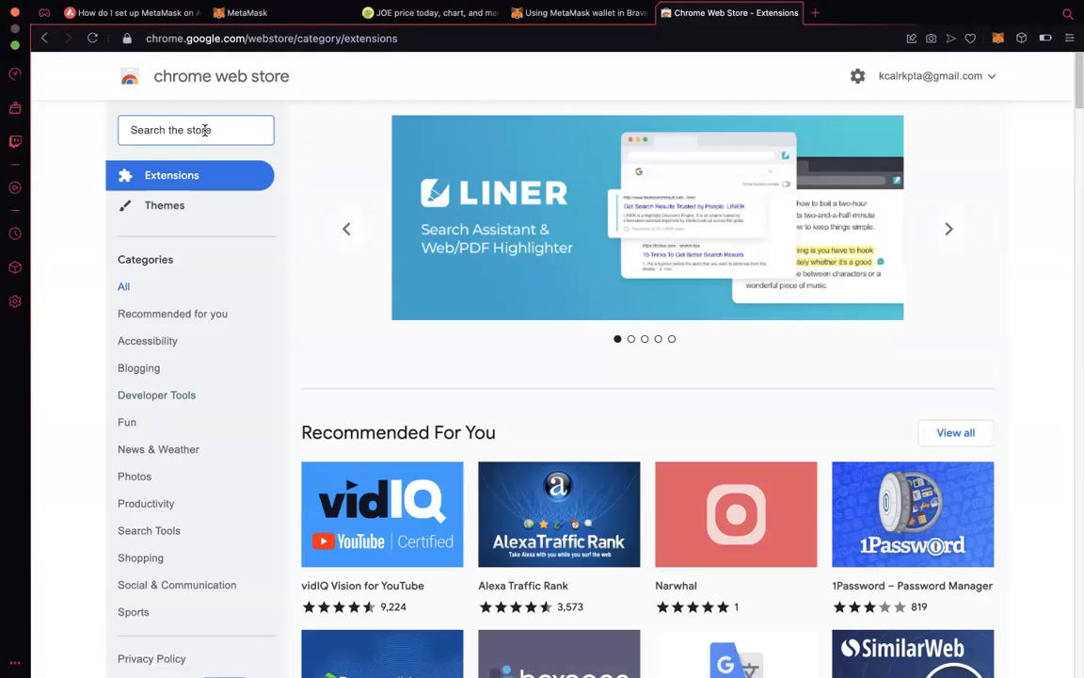
Search the store for "metamask", view the MetaMask extension's page and close its tab
type("metmamask")
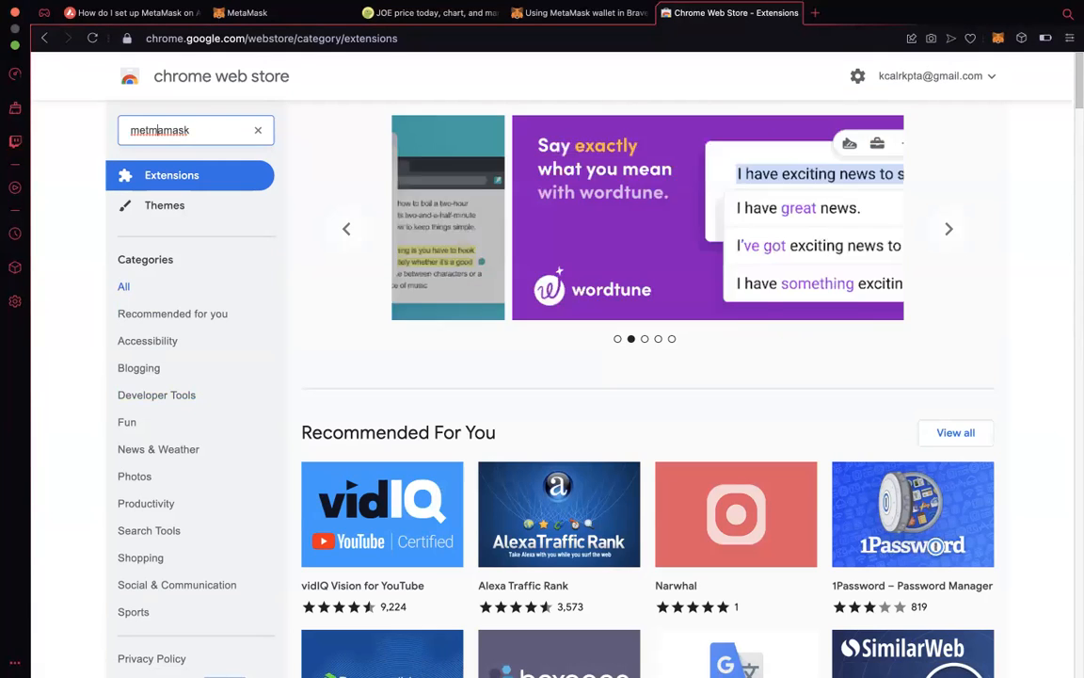
left_click(160, 130)
key("BackSpace")
key("Return")
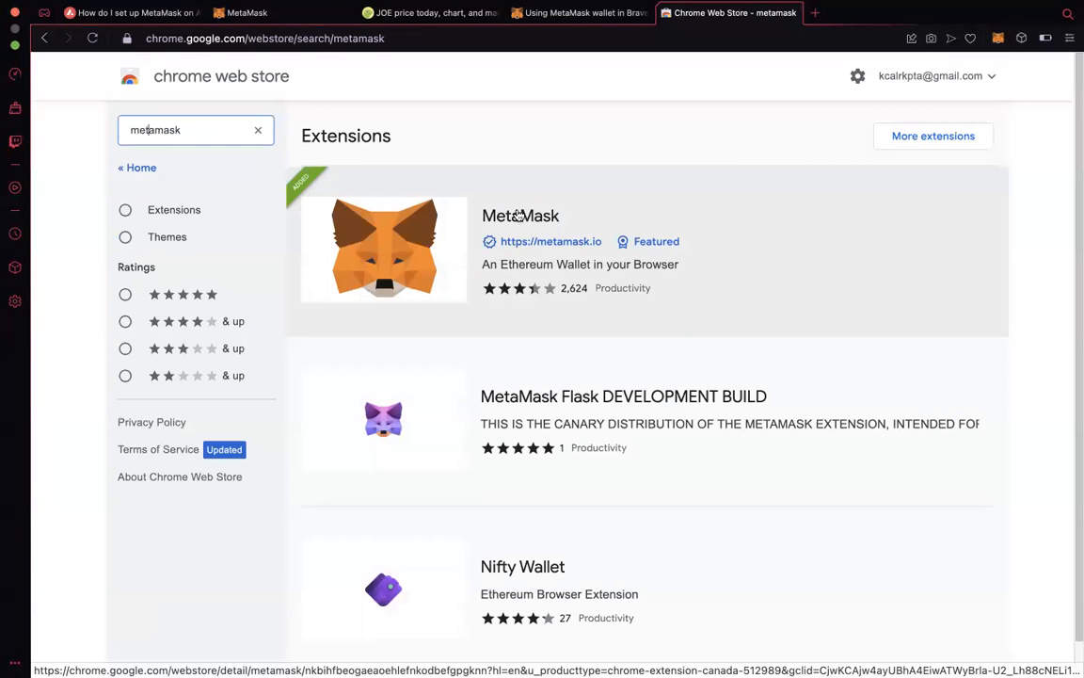
left_click(607, 199)
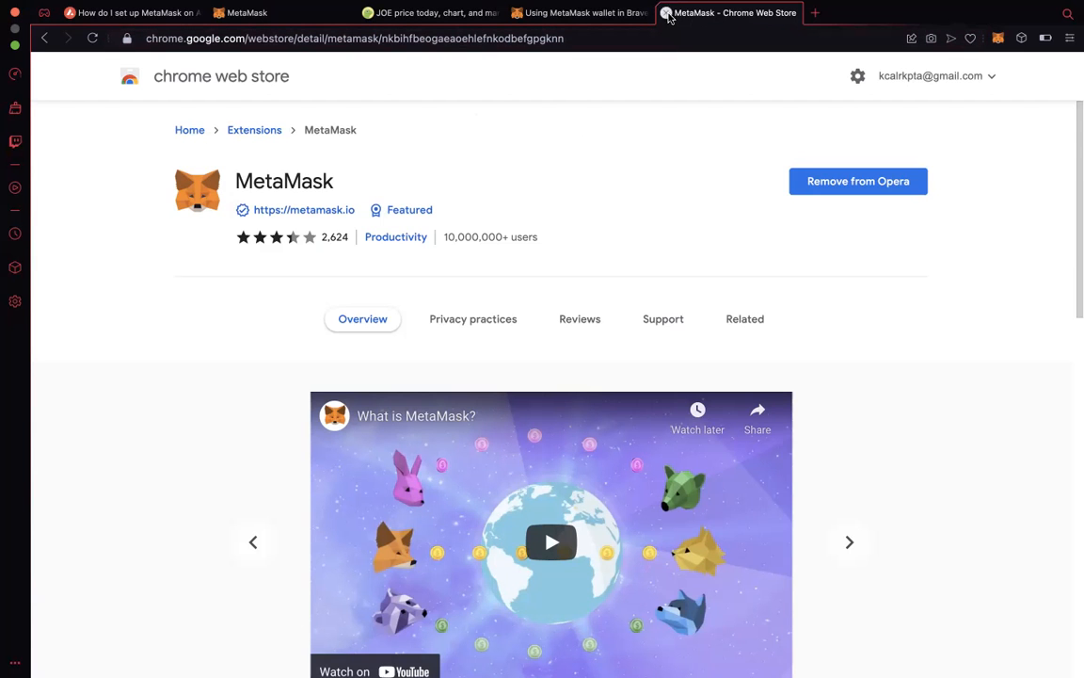
left_click(665, 14)
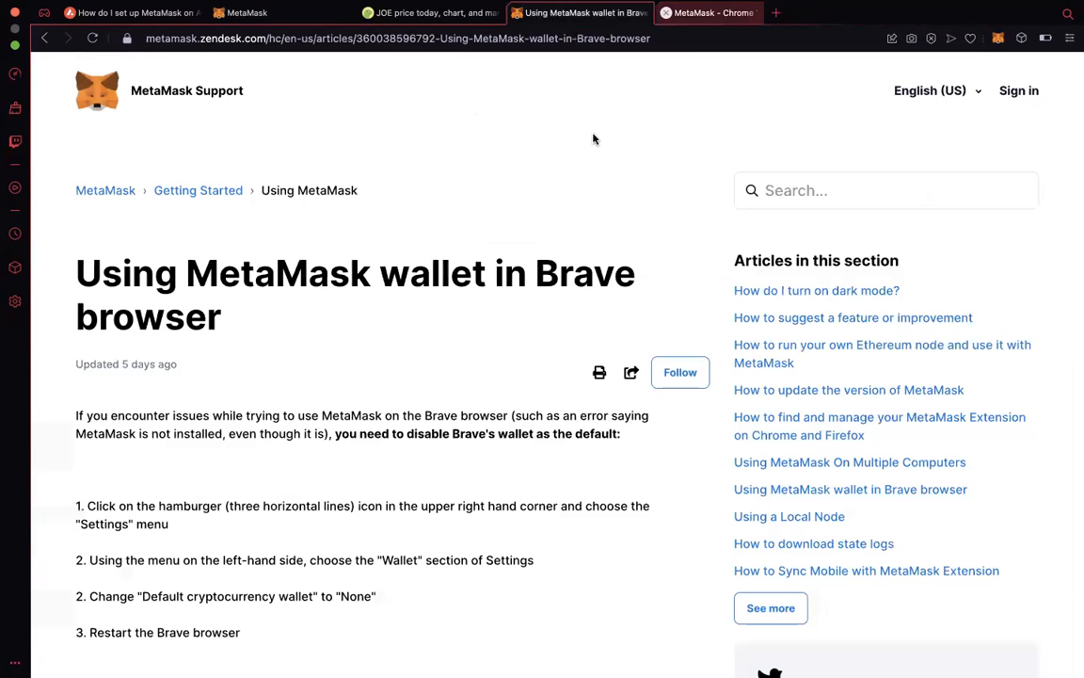